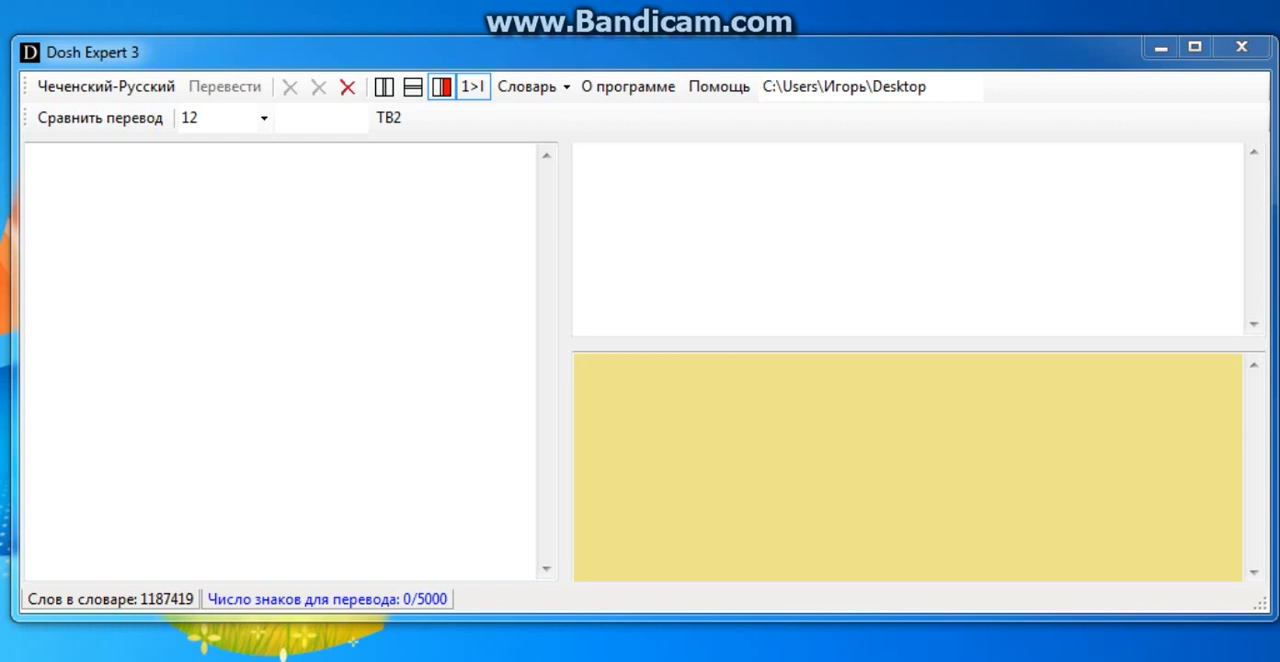
# Paste the four-line Chechen verse beginning "Шийлачу гуьйрено" as the source text and translate it into Russian.
pyautogui.click(28, 158)
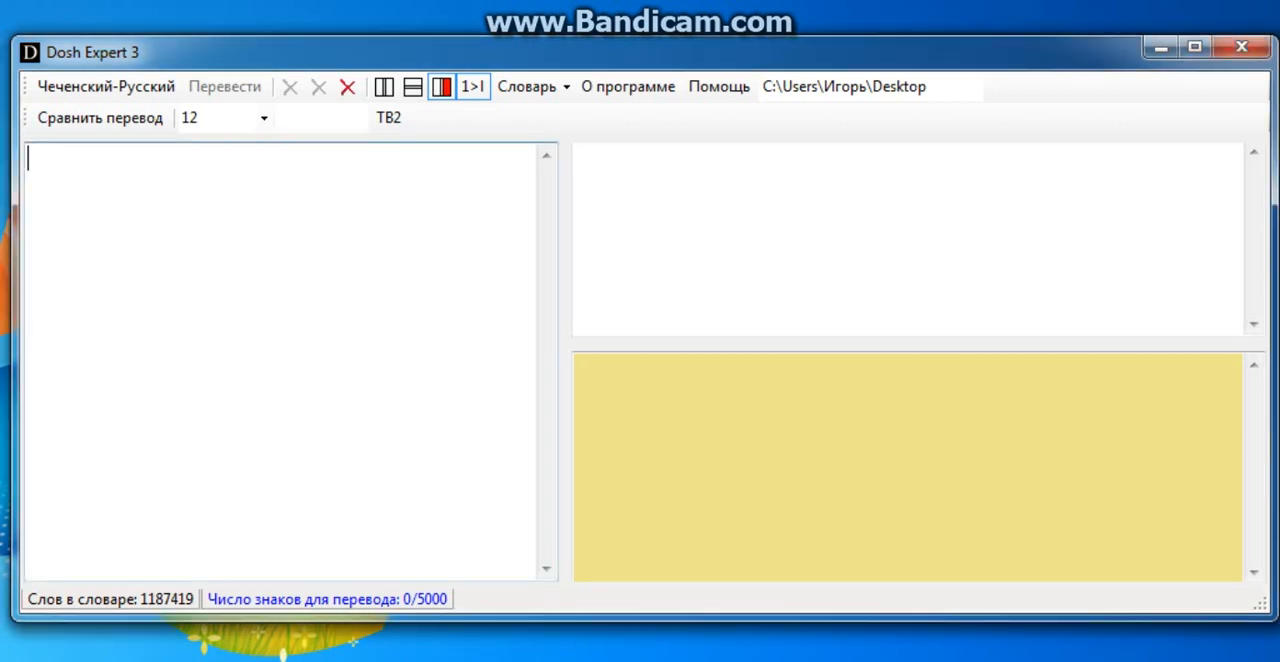
pyautogui.rightClick(60, 164)
pyautogui.click(155, 276)
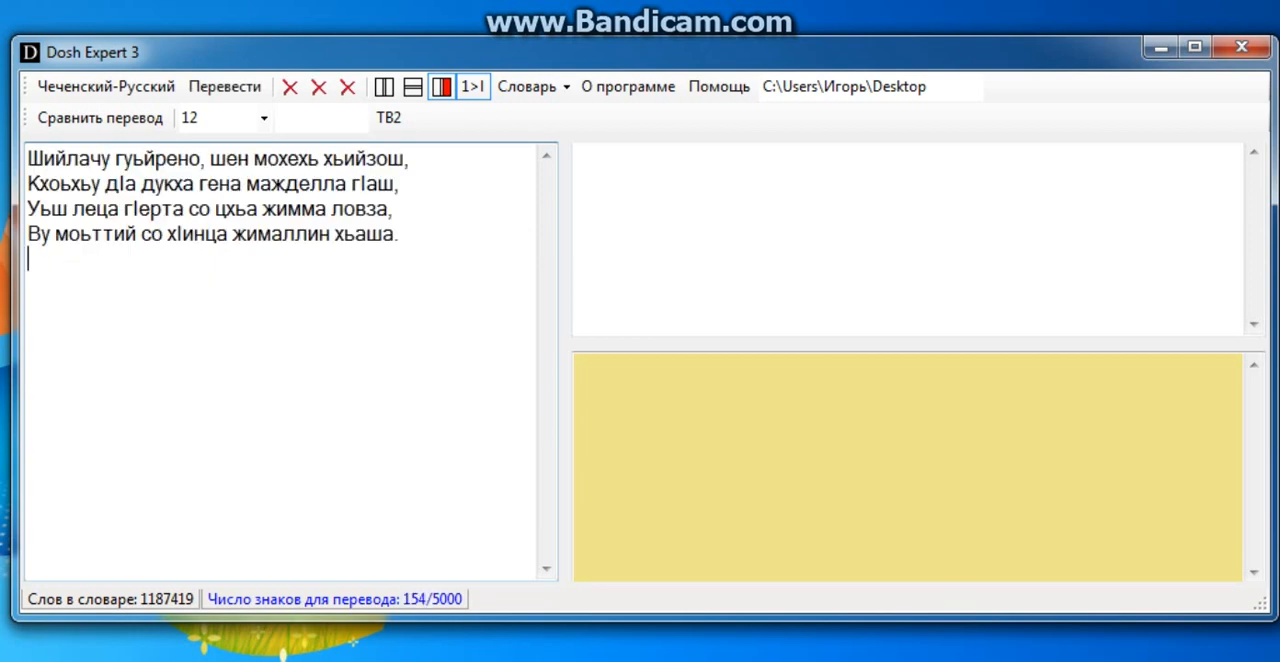
pyautogui.click(225, 87)
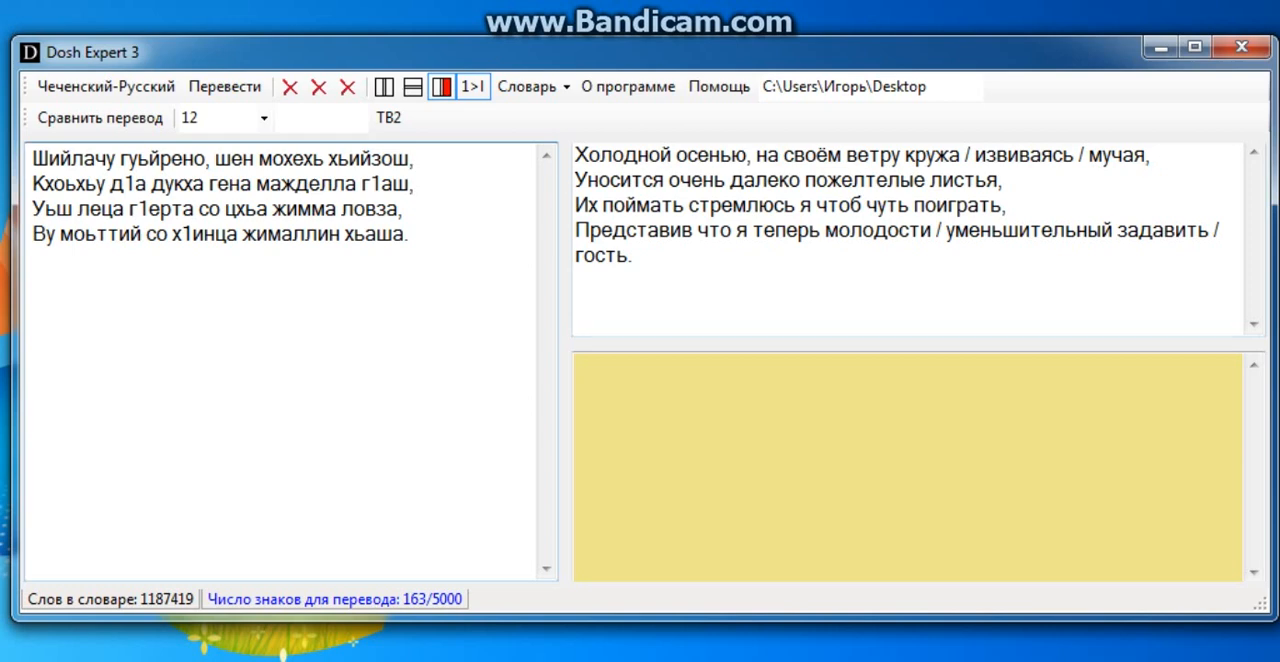
# Remove the alternatives "извиваясь" and "мучая" from the first line of the Russian translation, keeping "кружа" before the comma.
pyautogui.moveTo(420, 159); pyautogui.dragTo(339, 159)
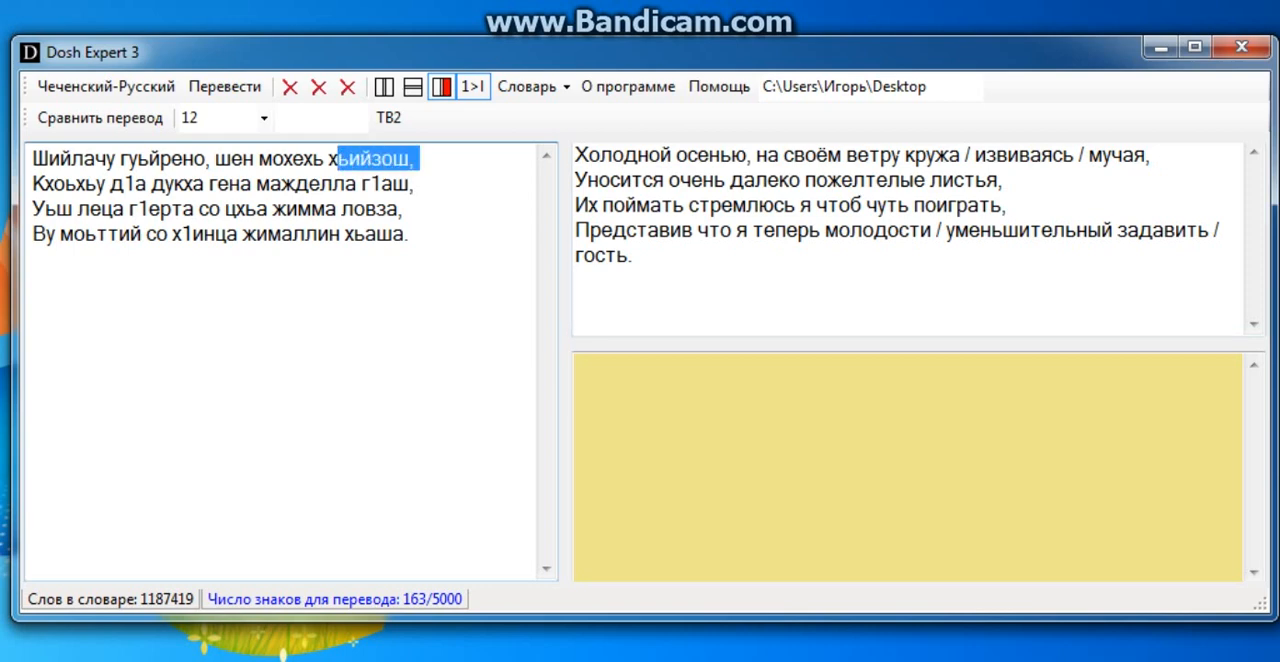
pyautogui.click(906, 155)
pyautogui.click(1146, 155)
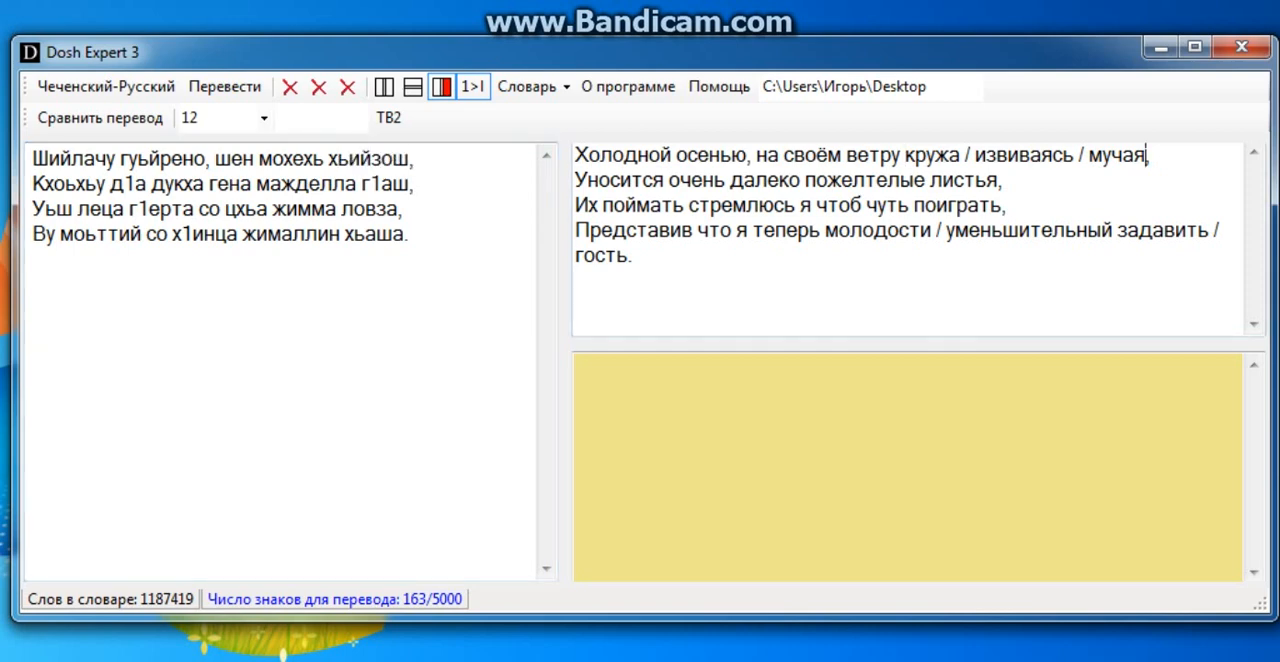
pyautogui.press('BackSpace')
pyautogui.press('BackSpace')
pyautogui.press('BackSpace')
pyautogui.press('BackSpace')
pyautogui.press('BackSpace')
pyautogui.press('BackSpace')
pyautogui.press('BackSpace')
pyautogui.press('BackSpace')
pyautogui.press('BackSpace')
pyautogui.press('BackSpace')
pyautogui.press('BackSpace')
pyautogui.press('BackSpace')
pyautogui.press('BackSpace')
pyautogui.press('BackSpace')
pyautogui.press('BackSpace')
pyautogui.press('BackSpace')
pyautogui.press('BackSpace')
pyautogui.press('BackSpace')
pyautogui.press('BackSpace')
pyautogui.press('BackSpace')
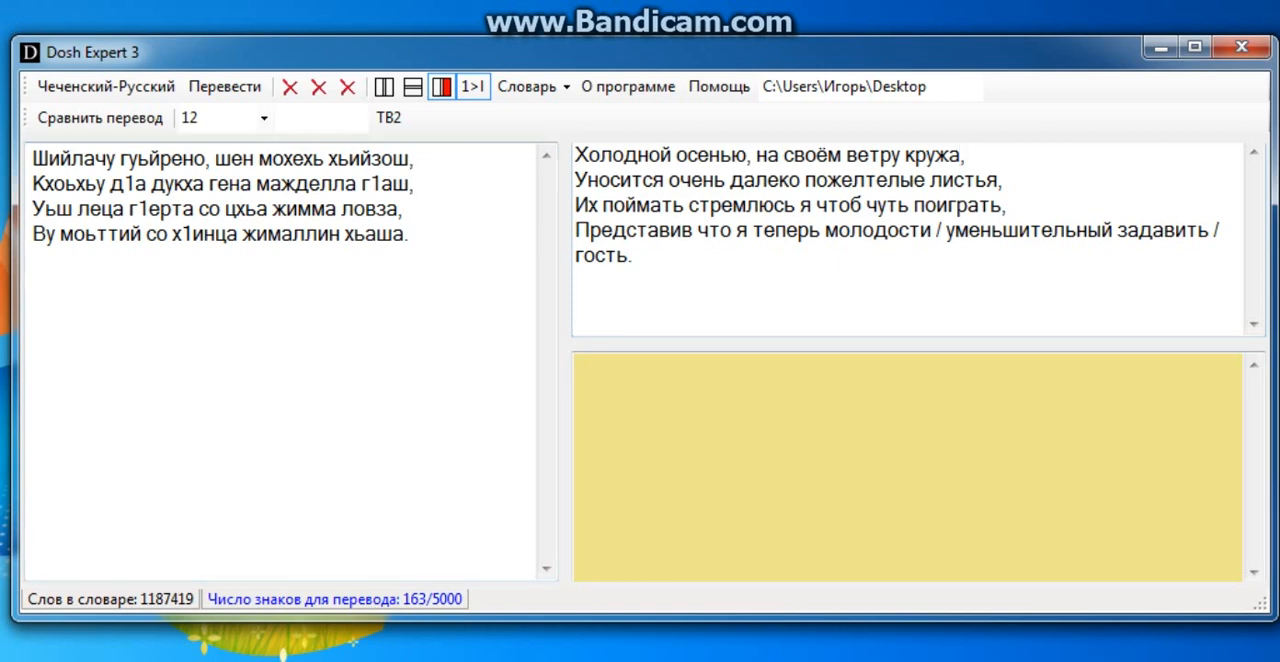
# Remove the alternative "уменьшительный" from the last line of the Russian translation, keeping "молодости" for "жималлин".
pyautogui.moveTo(268, 234)
pyautogui.mouseDown()
pyautogui.moveTo(341, 234)
pyautogui.moveTo(243, 234)
pyautogui.mouseUp()
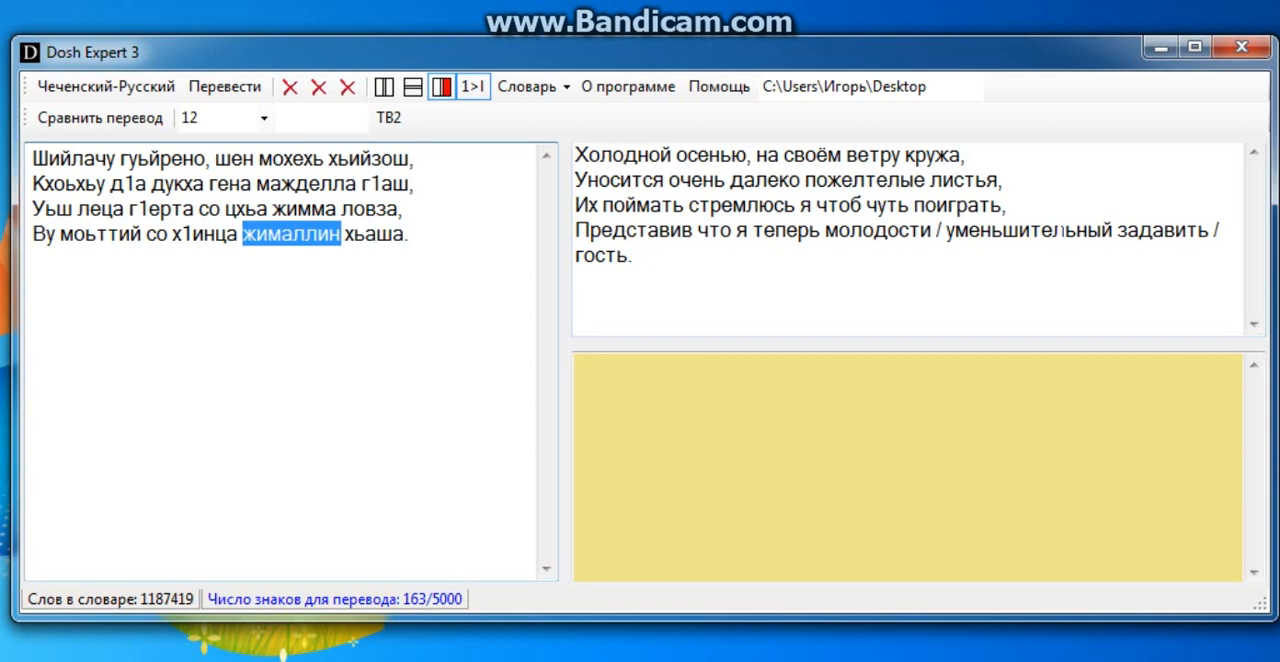
pyautogui.click(1113, 231)
pyautogui.press('BackSpace')
pyautogui.press('BackSpace')
pyautogui.press('BackSpace')
pyautogui.press('BackSpace')
pyautogui.press('BackSpace')
pyautogui.press('BackSpace')
pyautogui.press('BackSpace')
pyautogui.press('BackSpace')
pyautogui.press('BackSpace')
pyautogui.press('BackSpace')
pyautogui.press('BackSpace')
pyautogui.press('BackSpace')
pyautogui.press('BackSpace')
pyautogui.press('BackSpace')
pyautogui.press('BackSpace')
pyautogui.press('BackSpace')
pyautogui.press('BackSpace')
# Remove the alternative "задавить" from the end of the Russian translation, keeping "гость" for "хьаша".
pyautogui.moveTo(411, 235); pyautogui.dragTo(346, 236)
pyautogui.click(378, 236)
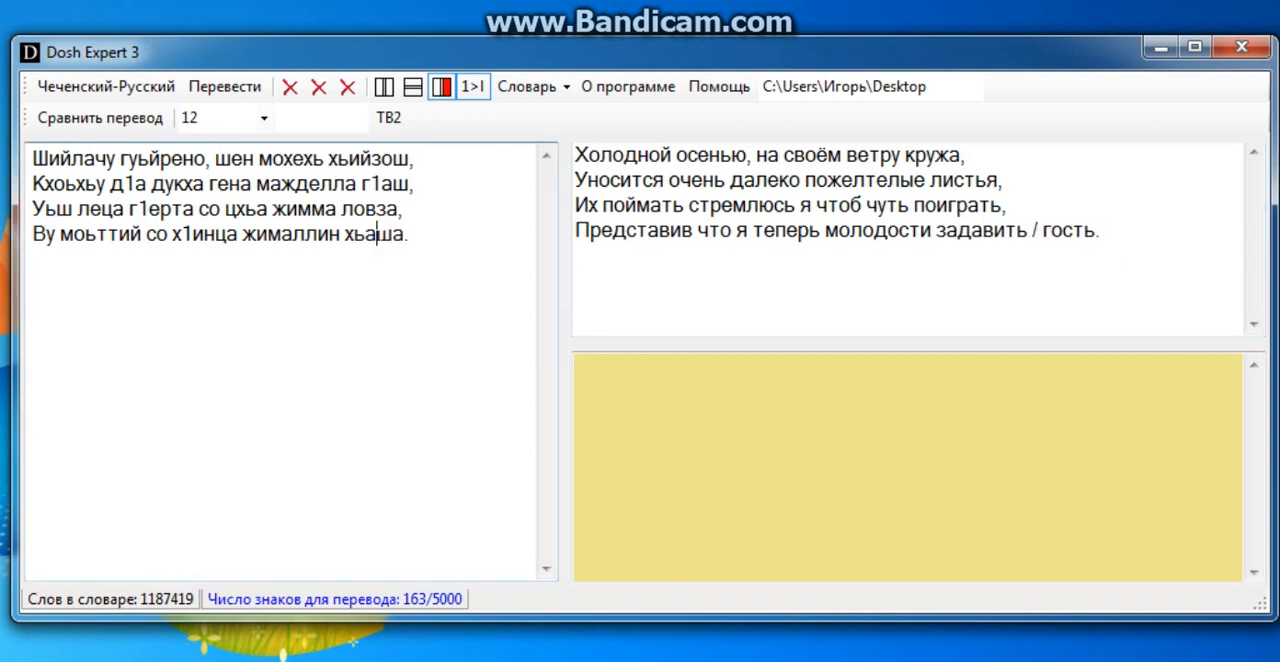
pyautogui.moveTo(413, 235); pyautogui.dragTo(346, 236)
pyautogui.moveTo(1030, 232); pyautogui.dragTo(945, 232)
pyautogui.click(1102, 234)
pyautogui.click(1041, 231)
pyautogui.press('BackSpace')
pyautogui.press('BackSpace')
pyautogui.press('BackSpace')
pyautogui.press('BackSpace')
pyautogui.press('BackSpace')
pyautogui.press('BackSpace')
pyautogui.press('BackSpace')
pyautogui.press('BackSpace')
pyautogui.press('BackSpace')
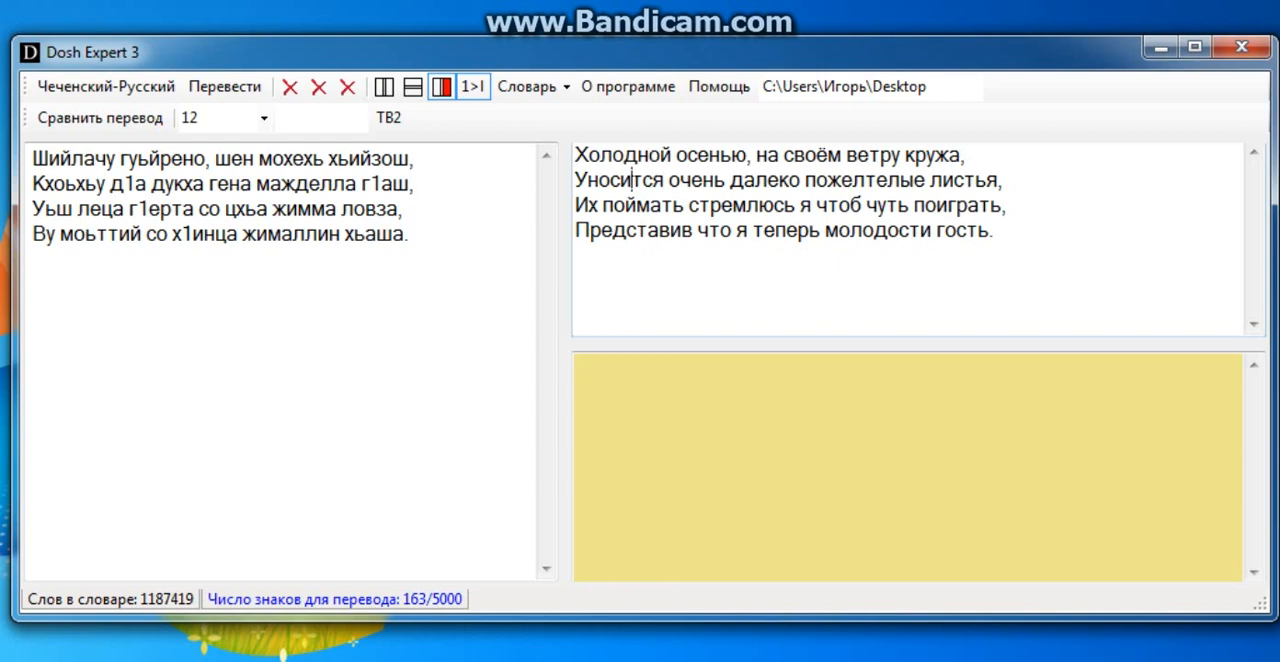
# Correct the verb at the start of the second Russian line to the plural "Уносятся".
pyautogui.click(632, 180)
pyautogui.press('BackSpace')
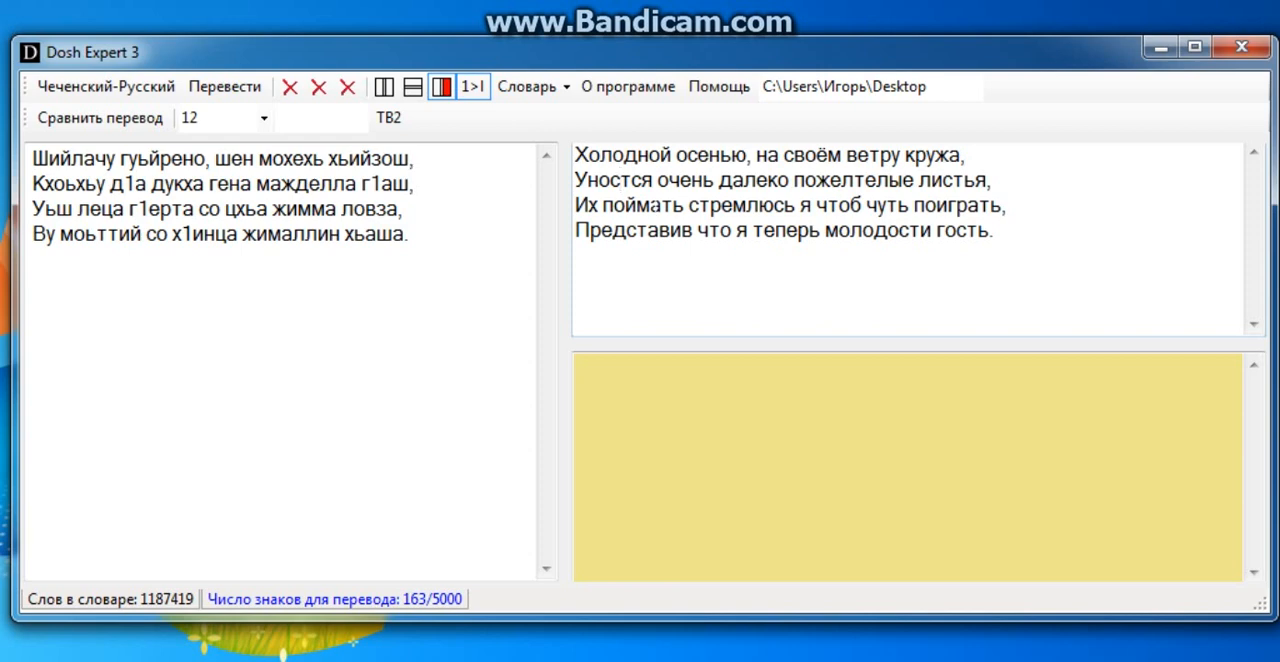
pyautogui.write('я')
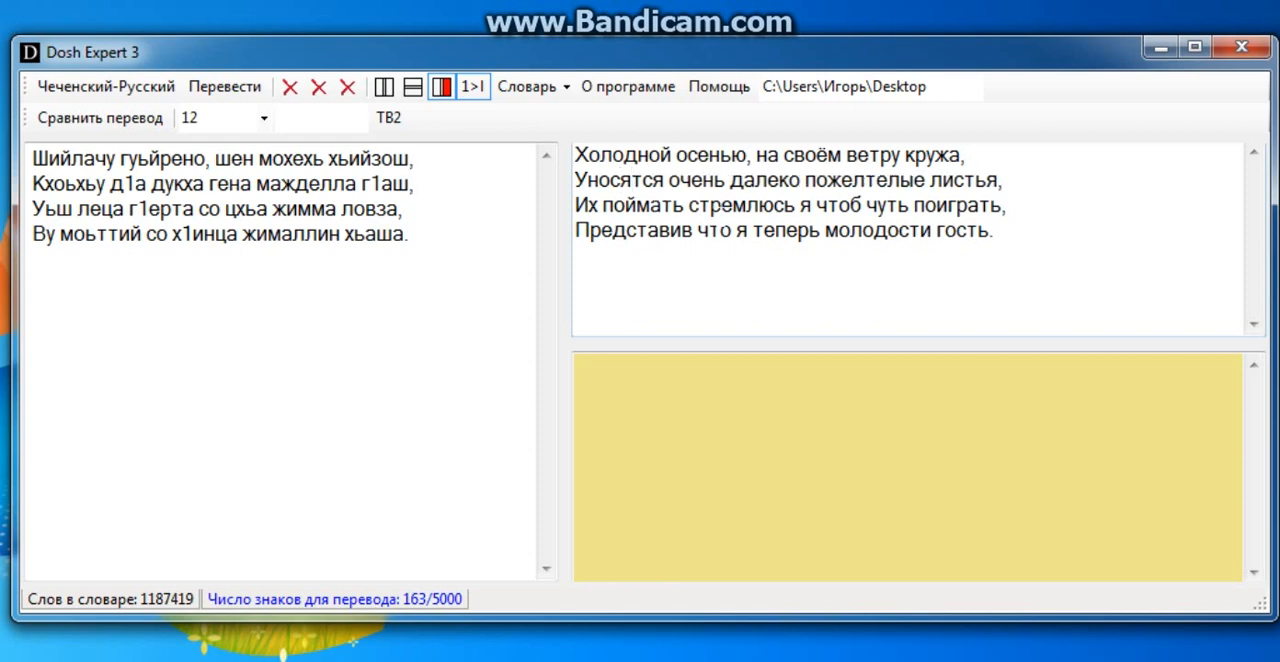
pyautogui.press('End')
# Set up the translation comparison with the edited Russian verse as source and translate it back into Chechen.
pyautogui.moveTo(211, 158); pyautogui.dragTo(36, 158)
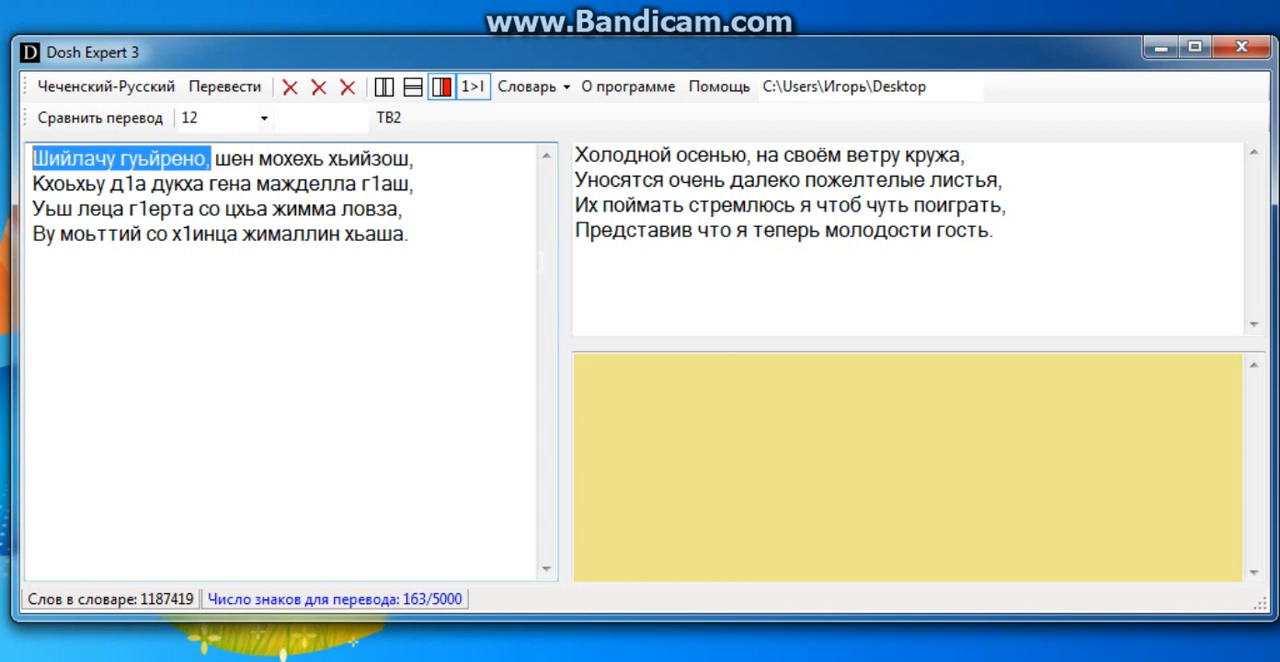
pyautogui.moveTo(664, 180); pyautogui.dragTo(588, 180)
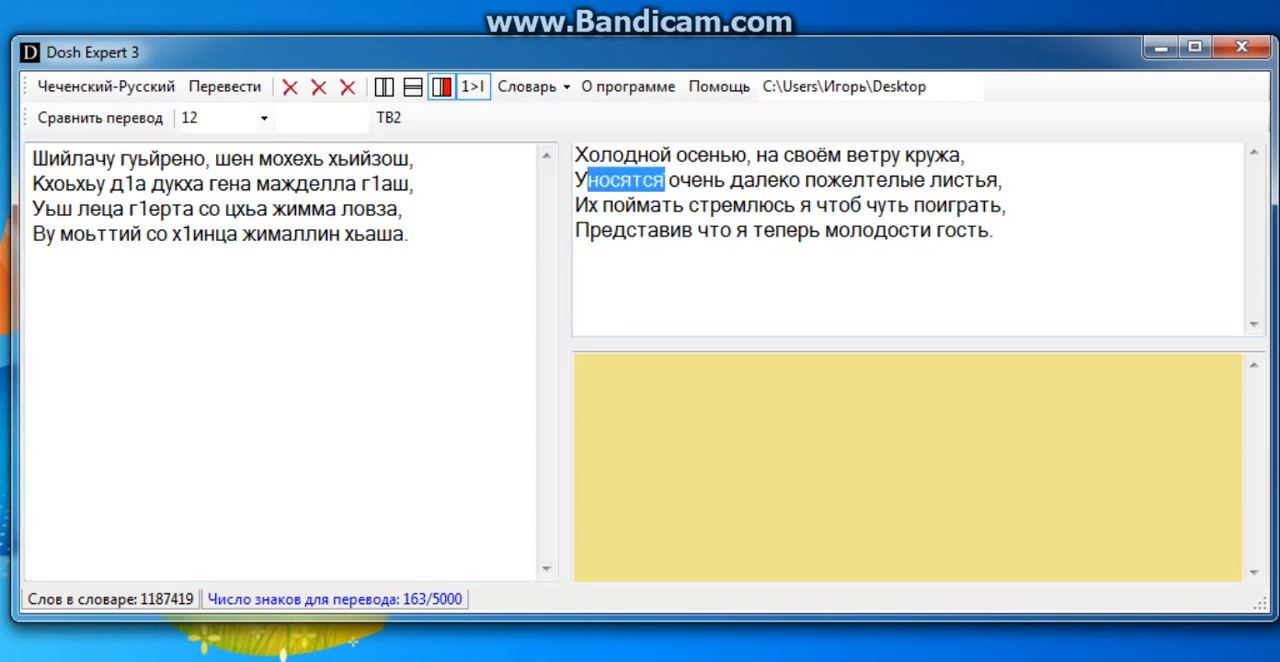
pyautogui.click(668, 181)
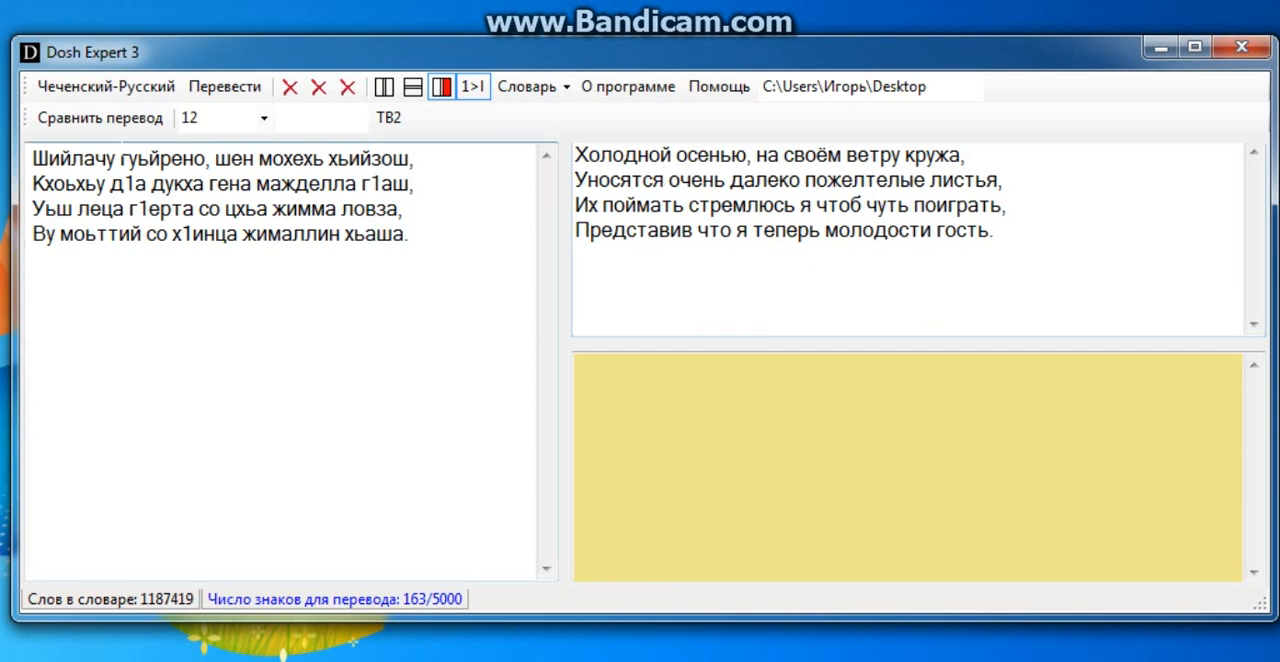
pyautogui.click(113, 126)
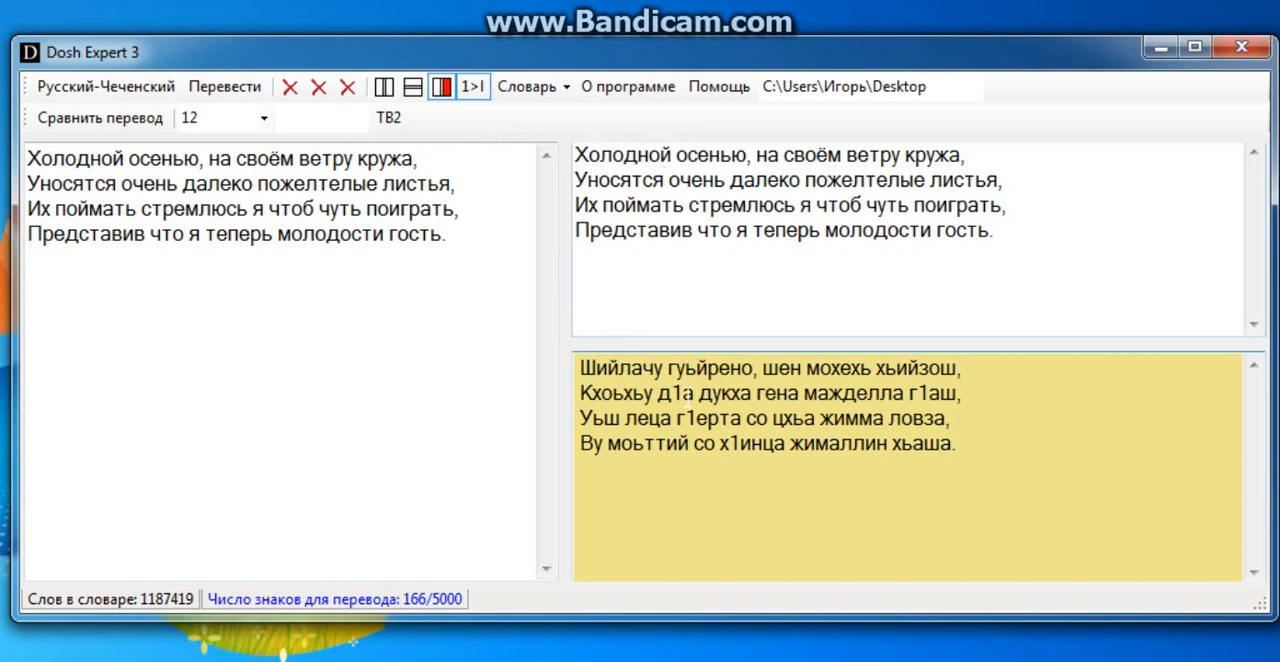
pyautogui.moveTo(687, 393); pyautogui.dragTo(674, 393)
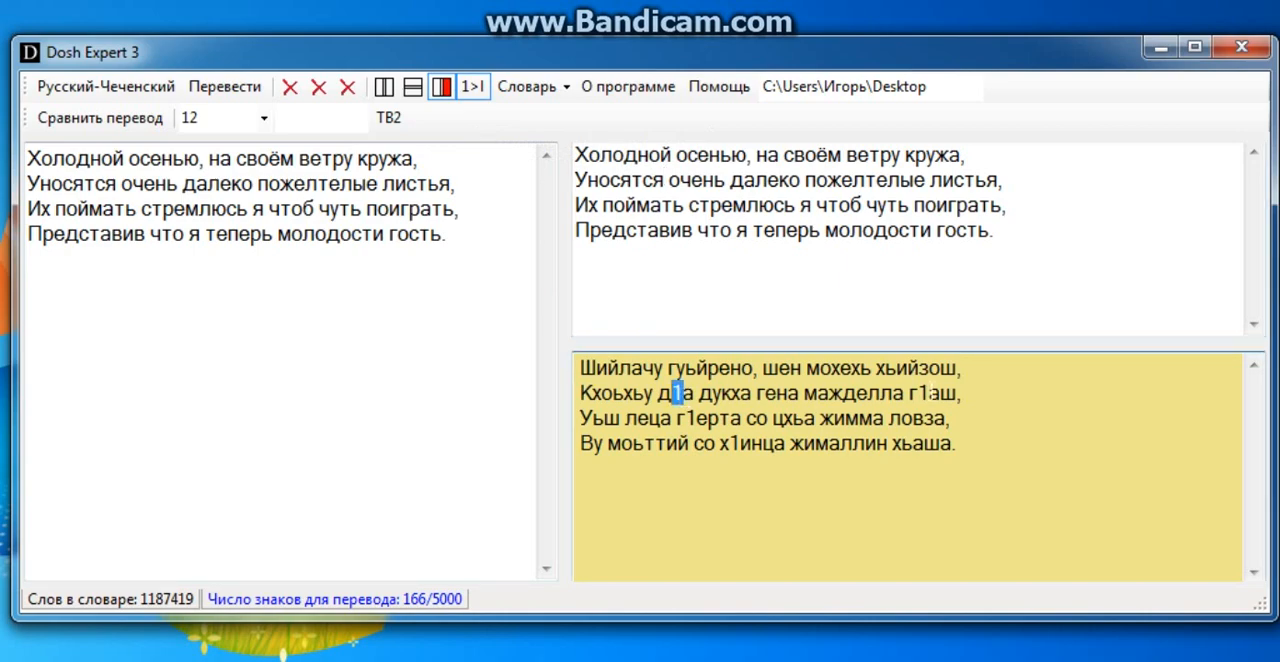
pyautogui.click(214, 88)
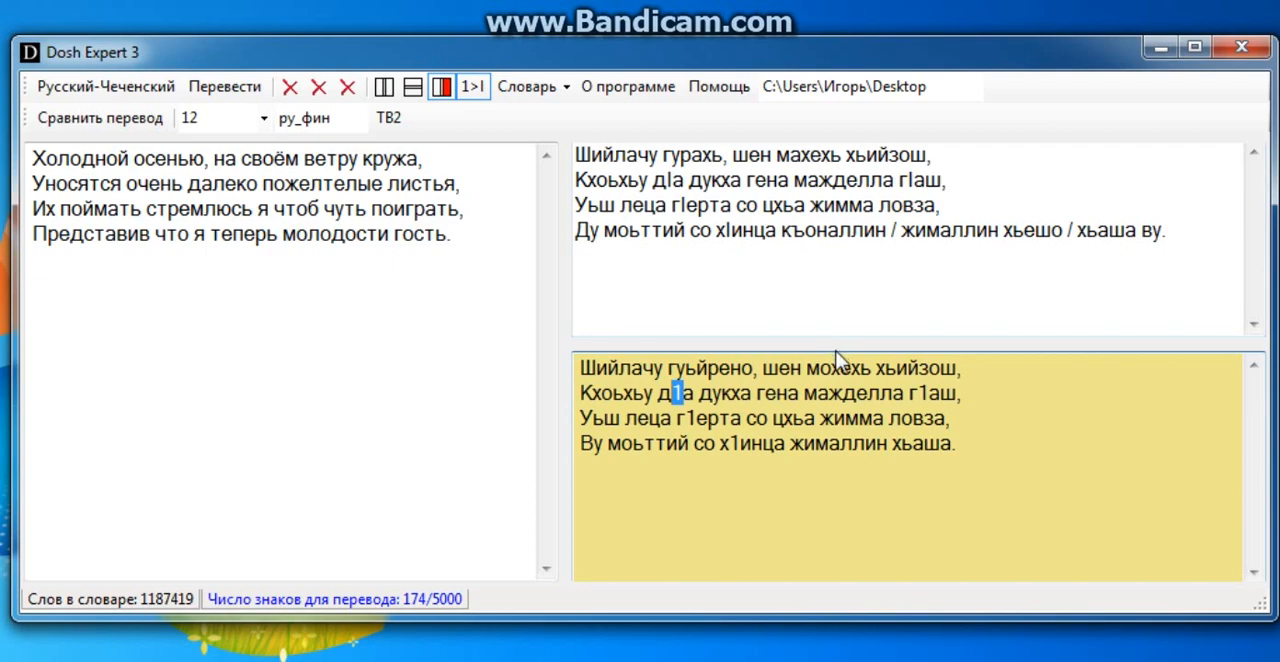
# Compare the word "мохехь" in the first line of the original Chechen verse with its counterpart in the back-translation.
pyautogui.click(806, 368)
pyautogui.moveTo(872, 368); pyautogui.dragTo(806, 368)
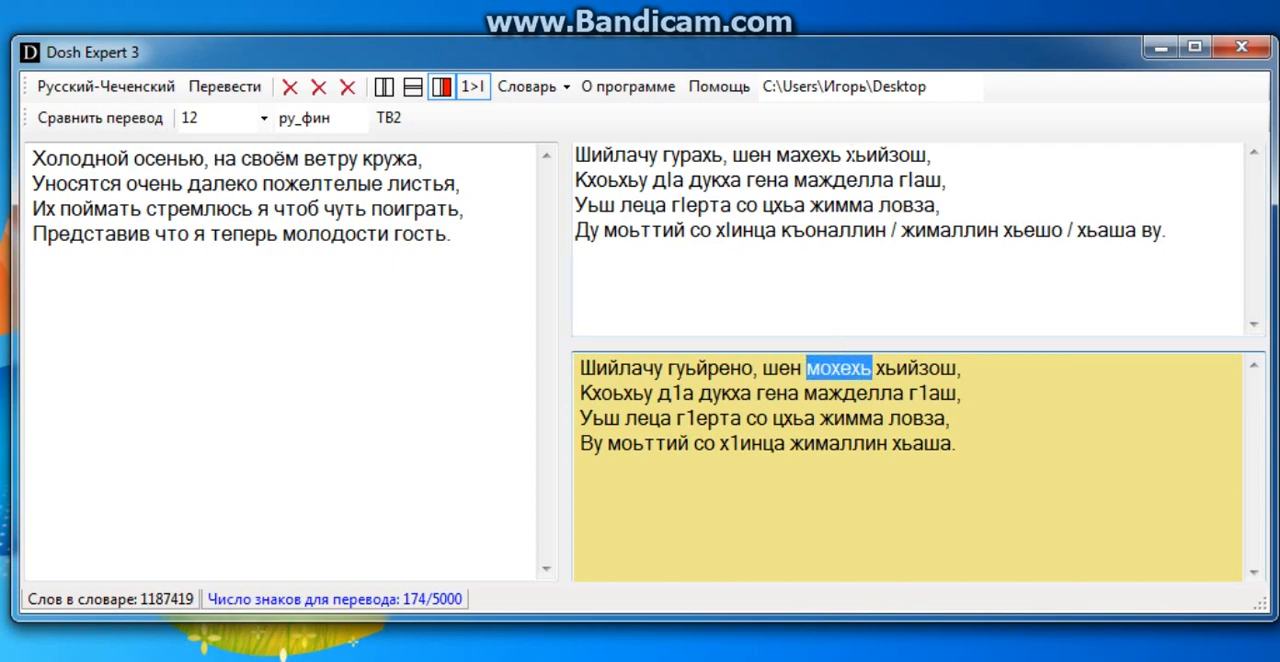
pyautogui.moveTo(843, 155); pyautogui.dragTo(779, 155)
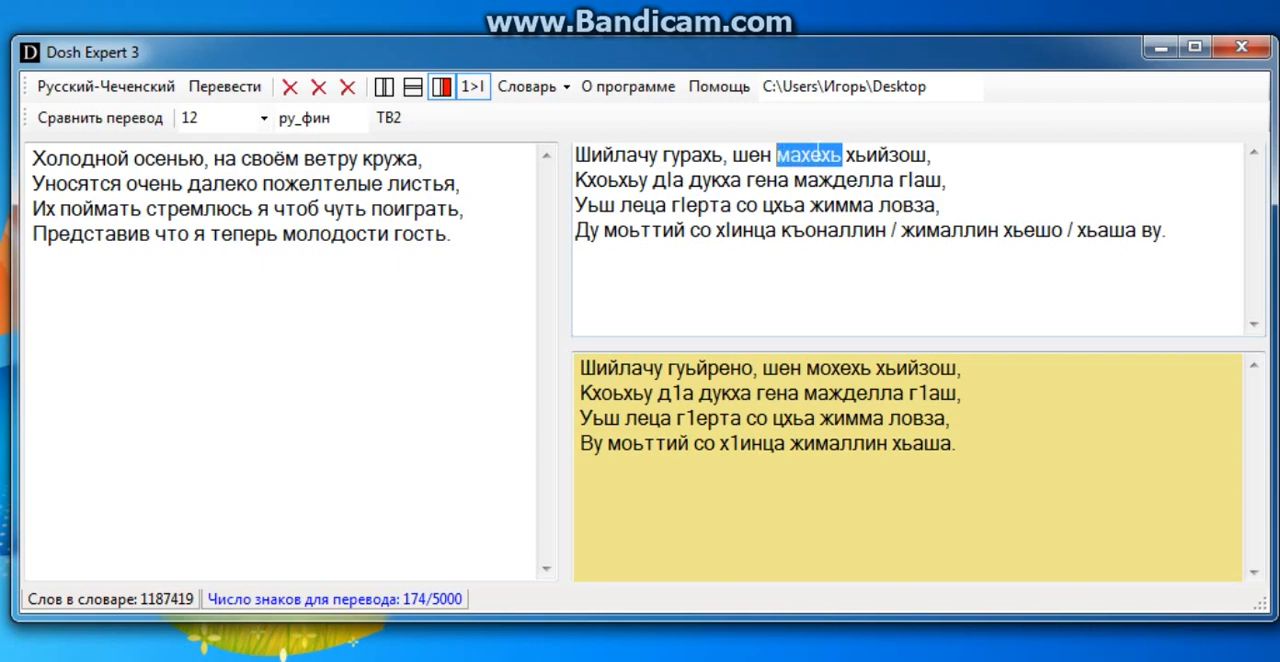
pyautogui.click(810, 155)
pyautogui.moveTo(844, 155); pyautogui.dragTo(777, 155)
pyautogui.moveTo(848, 155); pyautogui.dragTo(784, 156)
pyautogui.click(806, 205)
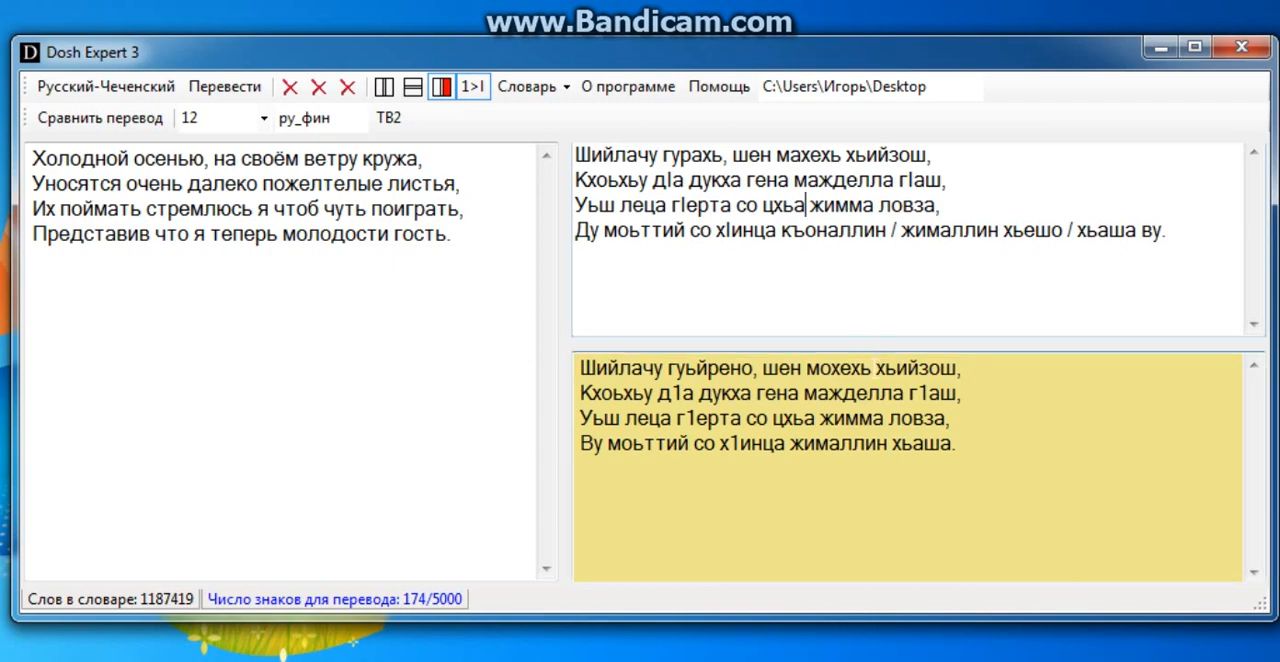
pyautogui.moveTo(843, 155); pyautogui.dragTo(800, 155)
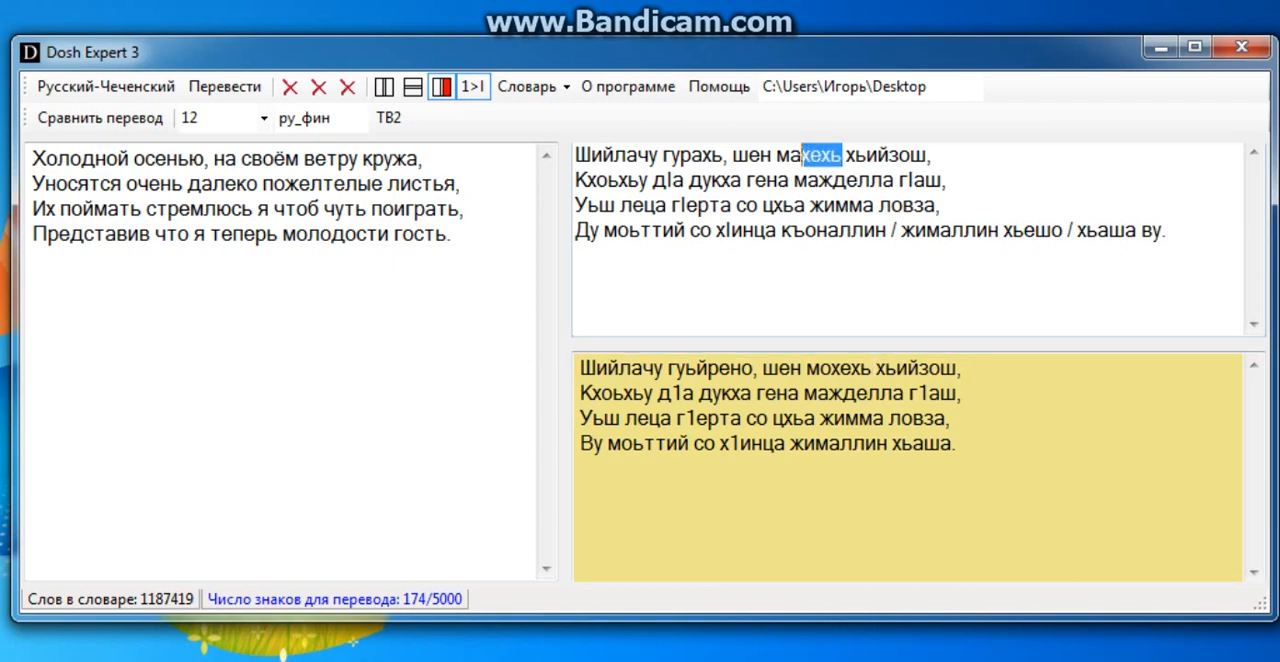
pyautogui.moveTo(874, 368); pyautogui.dragTo(806, 368)
pyautogui.moveTo(847, 155); pyautogui.dragTo(777, 155)
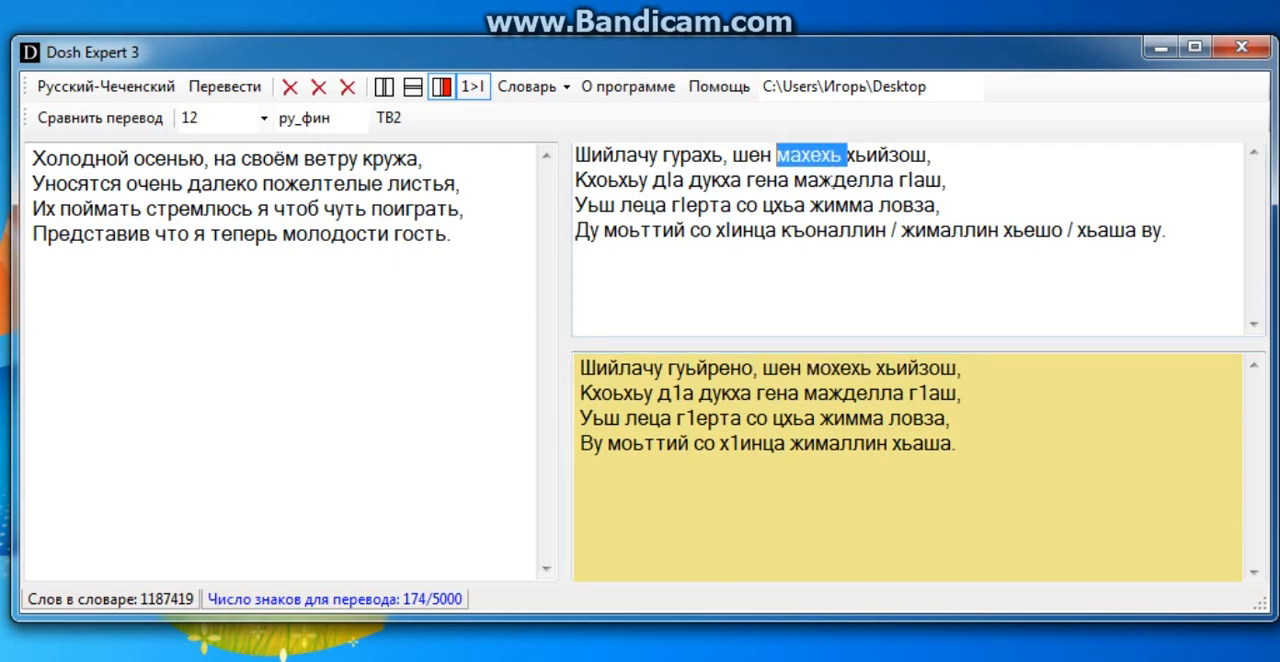
pyautogui.click(932, 155)
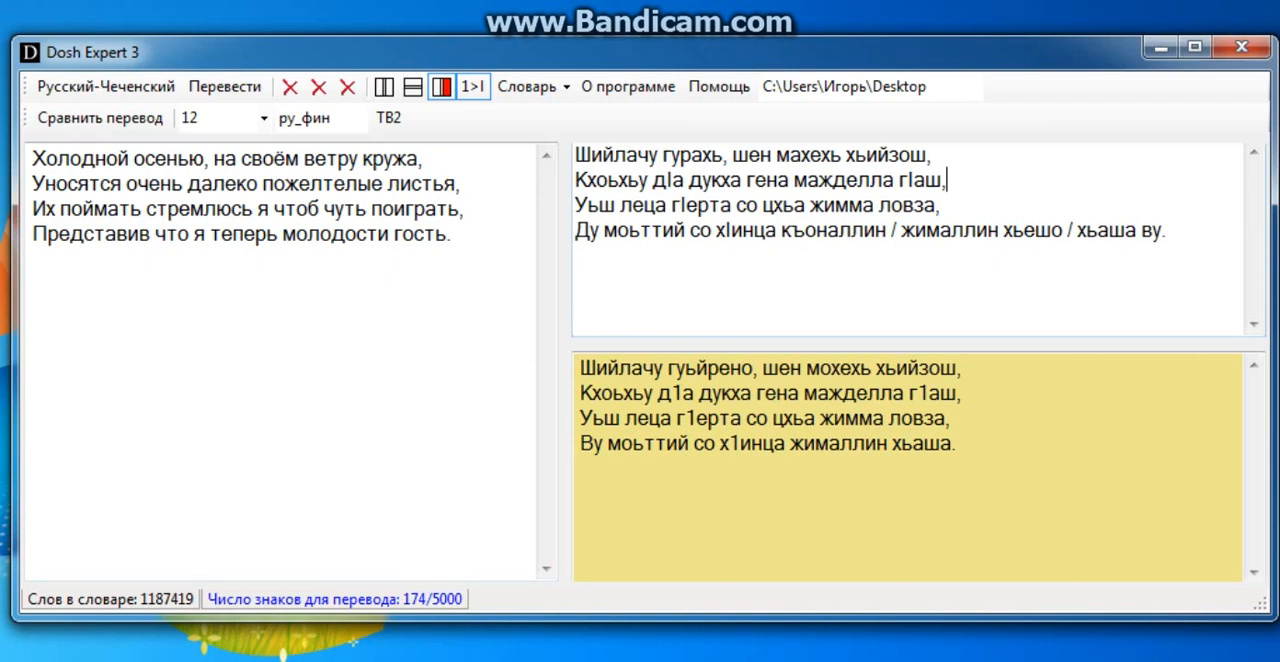
pyautogui.moveTo(872, 377); pyautogui.dragTo(806, 375)
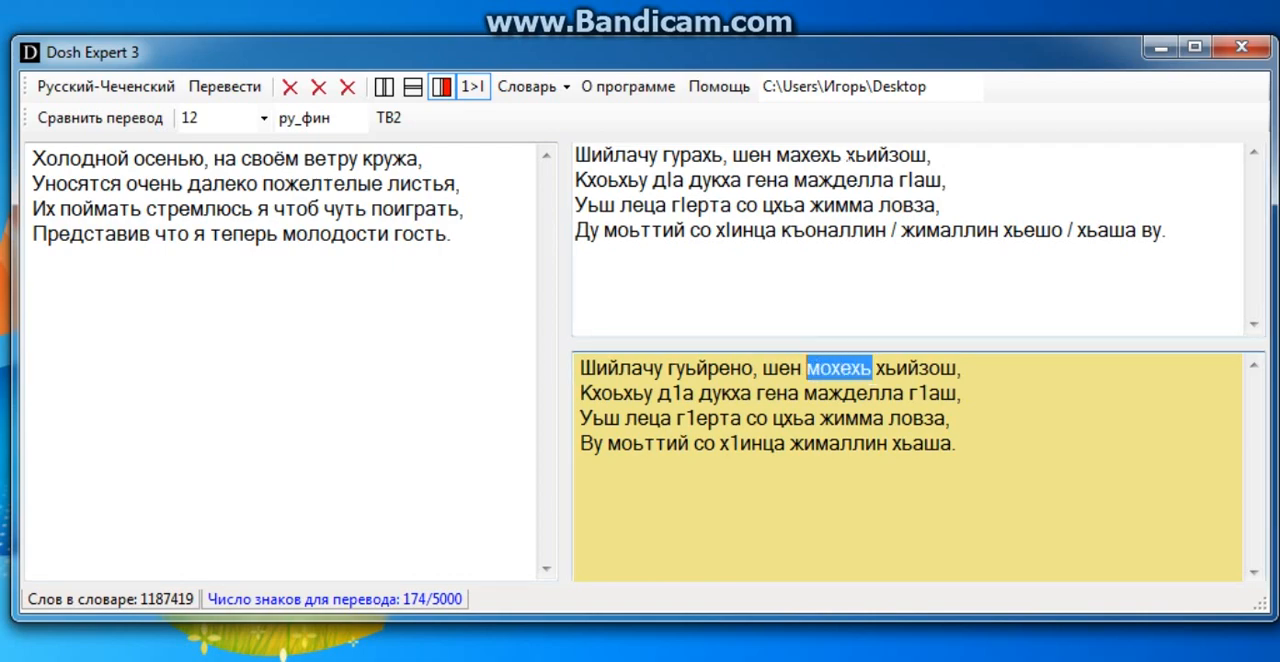
pyautogui.moveTo(846, 156); pyautogui.dragTo(778, 156)
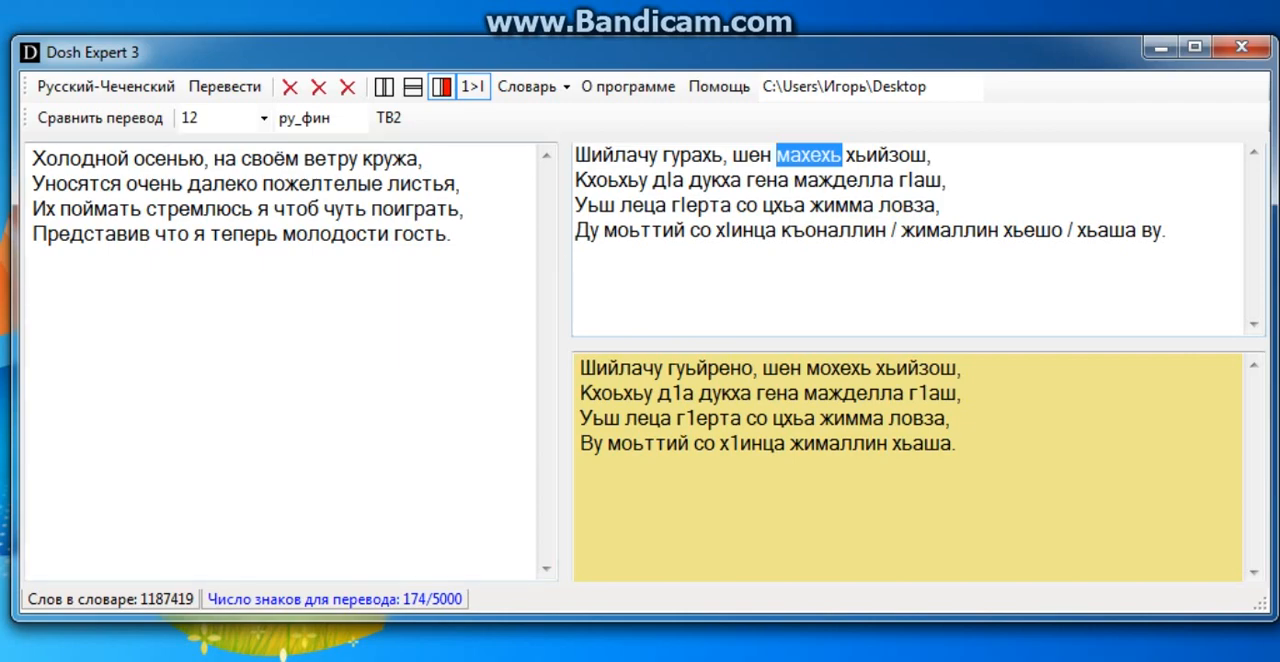
# Change the first word of the last line in the Chechen back-translation to "Ву".
pyautogui.click(1136, 230)
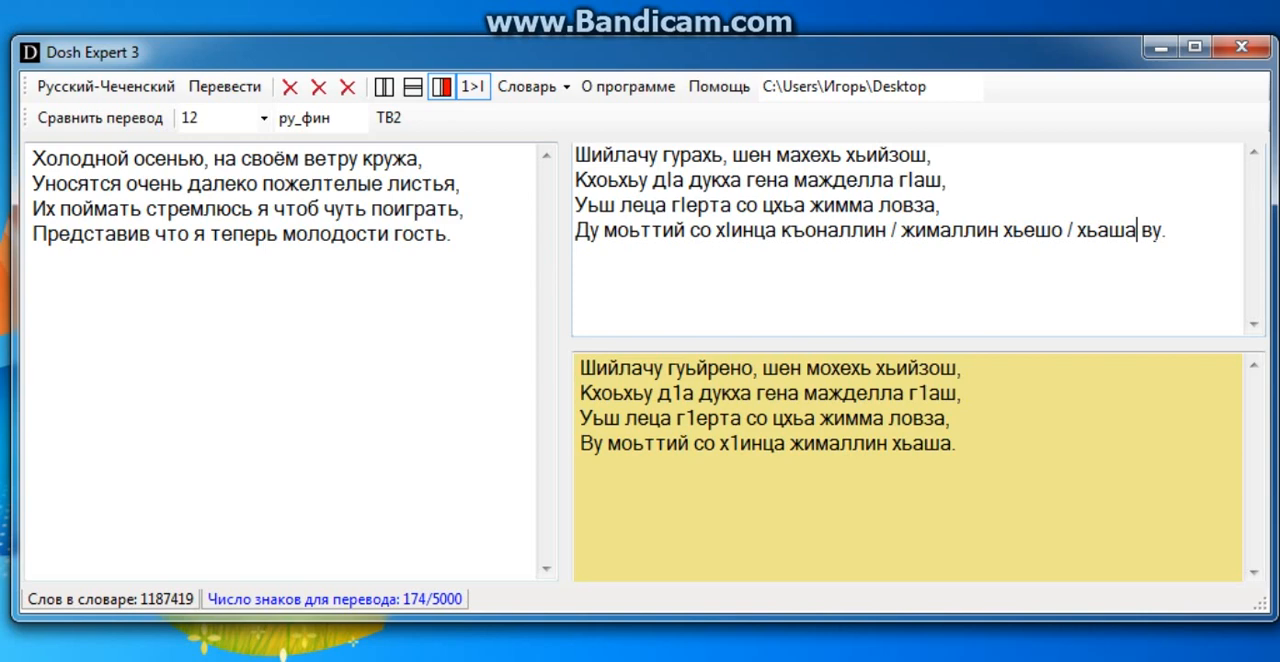
pyautogui.hotkey('shift', 'Left')
pyautogui.hotkey('shift', 'Left')
pyautogui.press('End')
pyautogui.click(590, 231)
pyautogui.press('BackSpace')
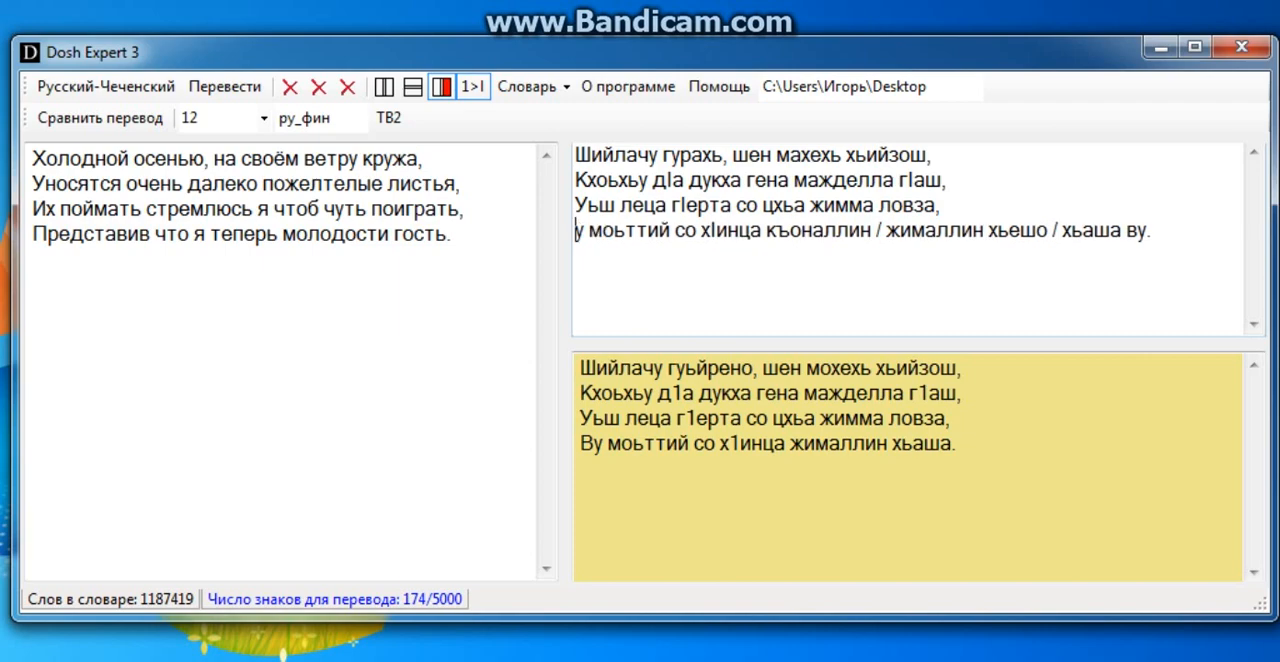
pyautogui.write('В')
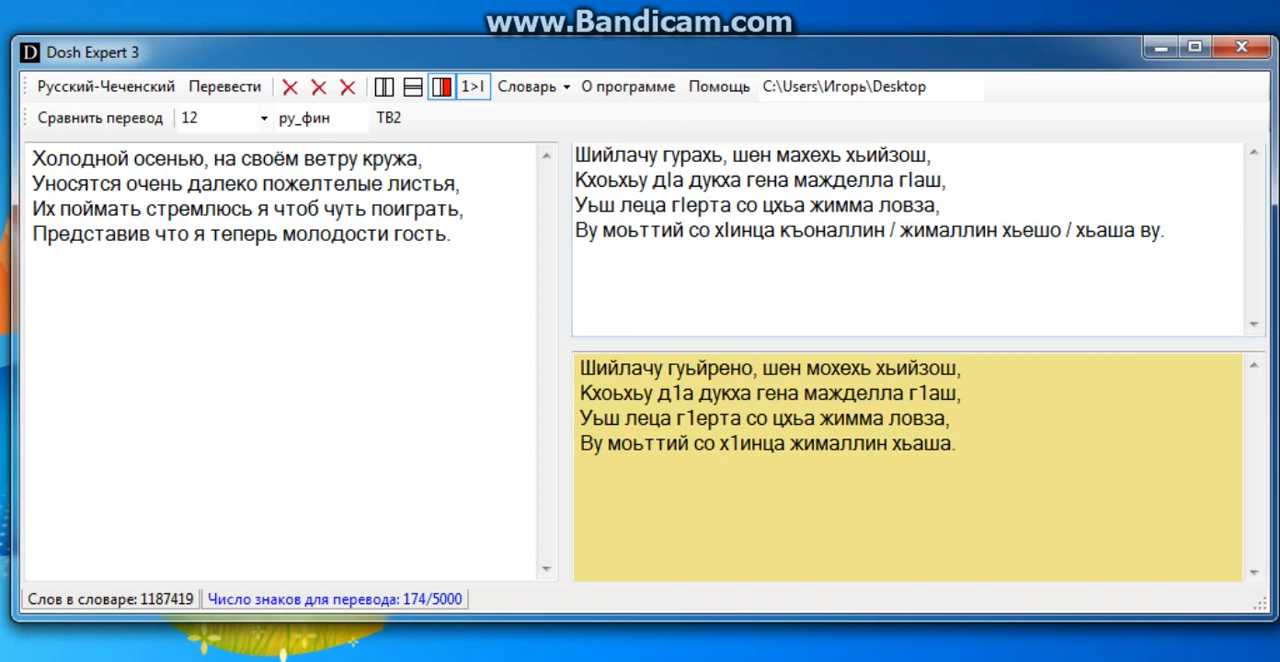
# Remove the alternative "къоналлин" and its slash from the last line of the Chechen back-translation, keeping "жималлин".
pyautogui.click(900, 230)
pyautogui.press('BackSpace')
pyautogui.press('BackSpace')
pyautogui.press('BackSpace')
pyautogui.press('BackSpace')
pyautogui.press('BackSpace')
pyautogui.press('BackSpace')
pyautogui.press('BackSpace')
pyautogui.press('BackSpace')
pyautogui.press('BackSpace')
pyautogui.press('BackSpace')
pyautogui.press('BackSpace')
pyautogui.press('BackSpace')
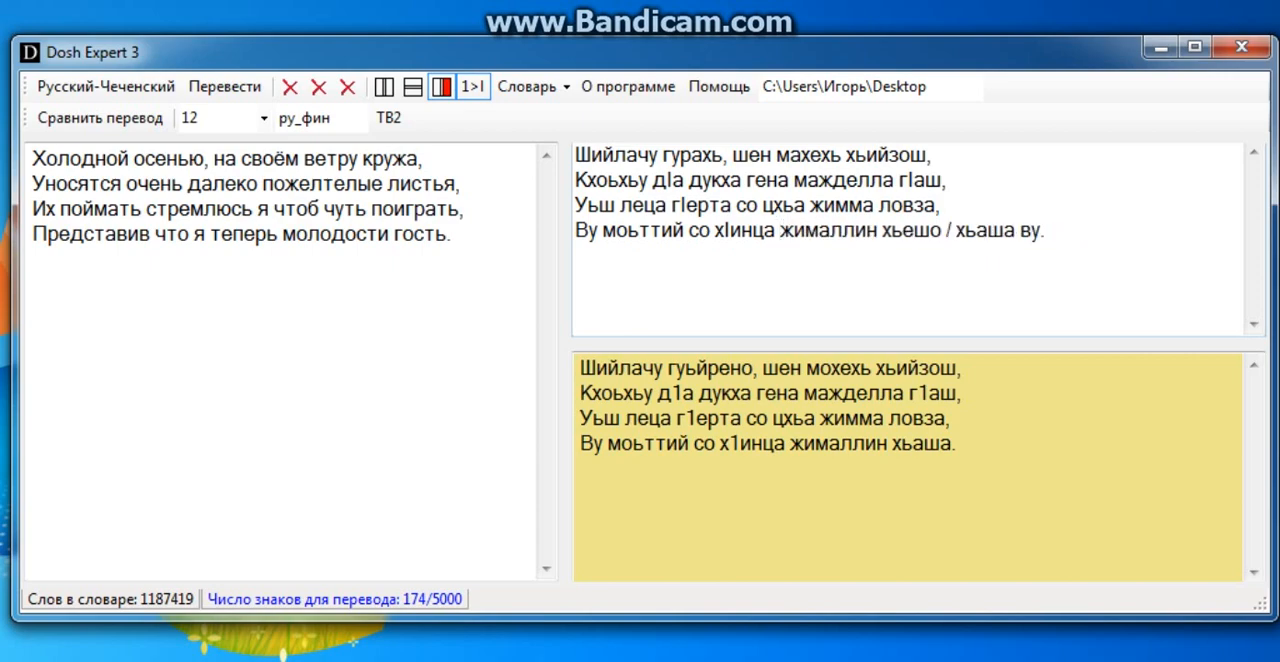
# Remove the alternative "хьешо" and its slash from the last line of the back-translation, keeping "хьаша".
pyautogui.moveTo(1045, 230); pyautogui.dragTo(966, 231)
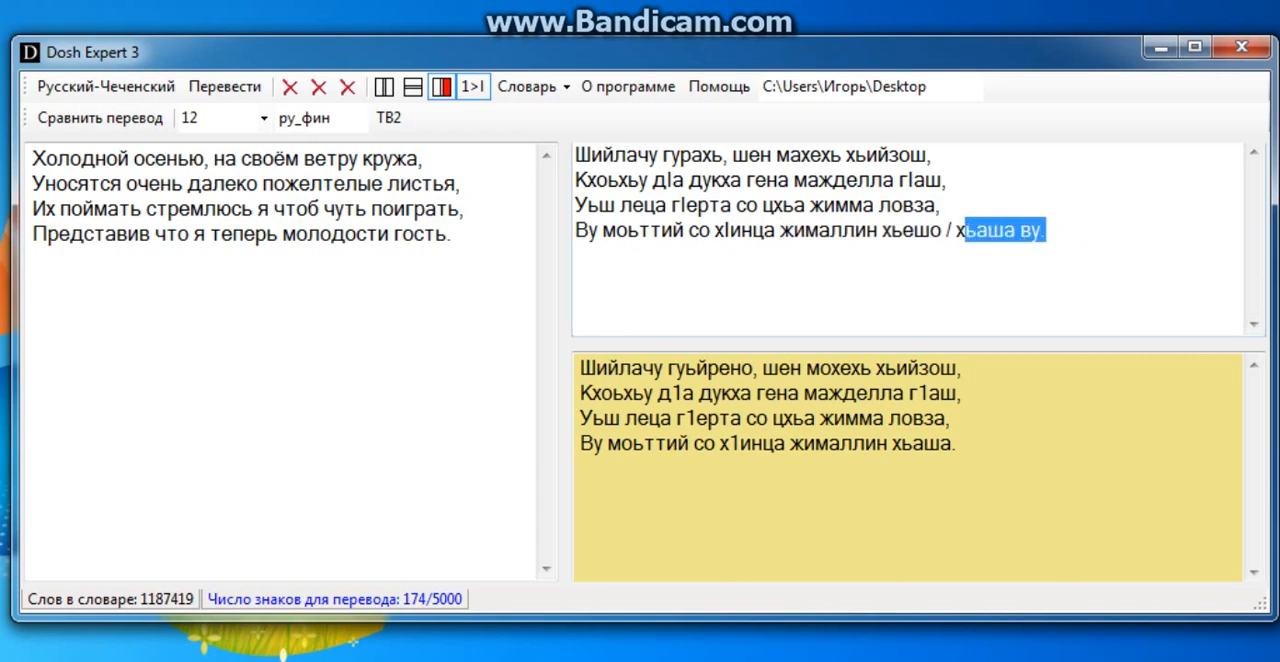
pyautogui.click(956, 231)
pyautogui.press('BackSpace')
pyautogui.press('BackSpace')
pyautogui.press('BackSpace')
pyautogui.press('BackSpace')
pyautogui.press('BackSpace')
pyautogui.press('BackSpace')
pyautogui.press('BackSpace')
pyautogui.press('BackSpace')
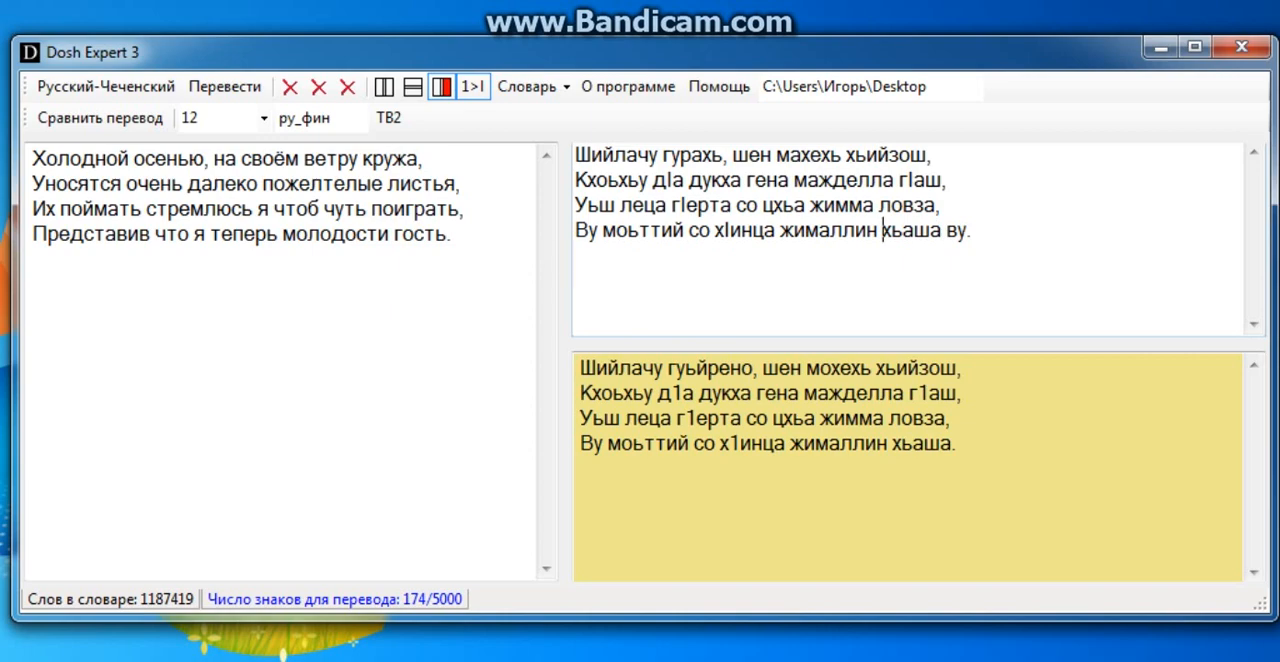
# Delete the trailing "ву" so the back-translation ends with "хьаша.", and move the original verse up closer beneath it by shifting the divider.
pyautogui.moveTo(599, 231); pyautogui.dragTo(575, 231)
pyautogui.click(617, 231)
pyautogui.press('BackSpace')
pyautogui.press('BackSpace')
pyautogui.press('BackSpace')
pyautogui.press('BackSpace')
pyautogui.write('.')
pyautogui.moveTo(1014, 345); pyautogui.dragTo(1013, 292)
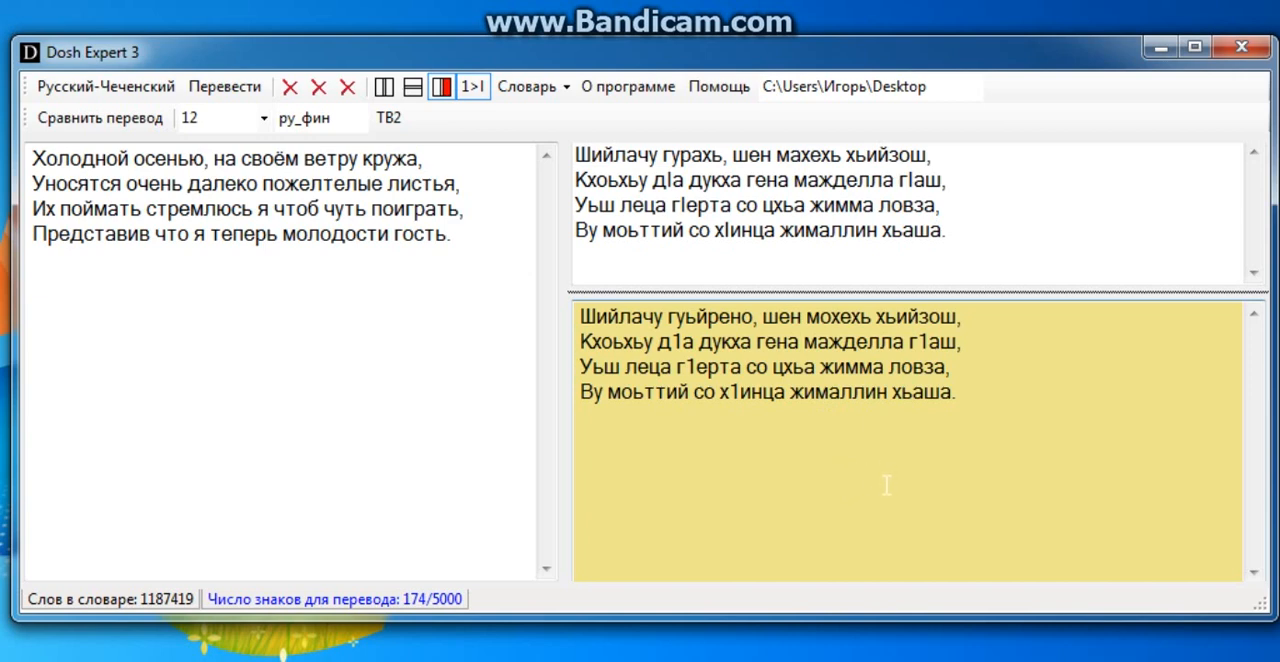
# Switch the translation direction to Чеченский-Русский and clear the source, translation and comparison texts for a new entry.
pyautogui.click(114, 90)
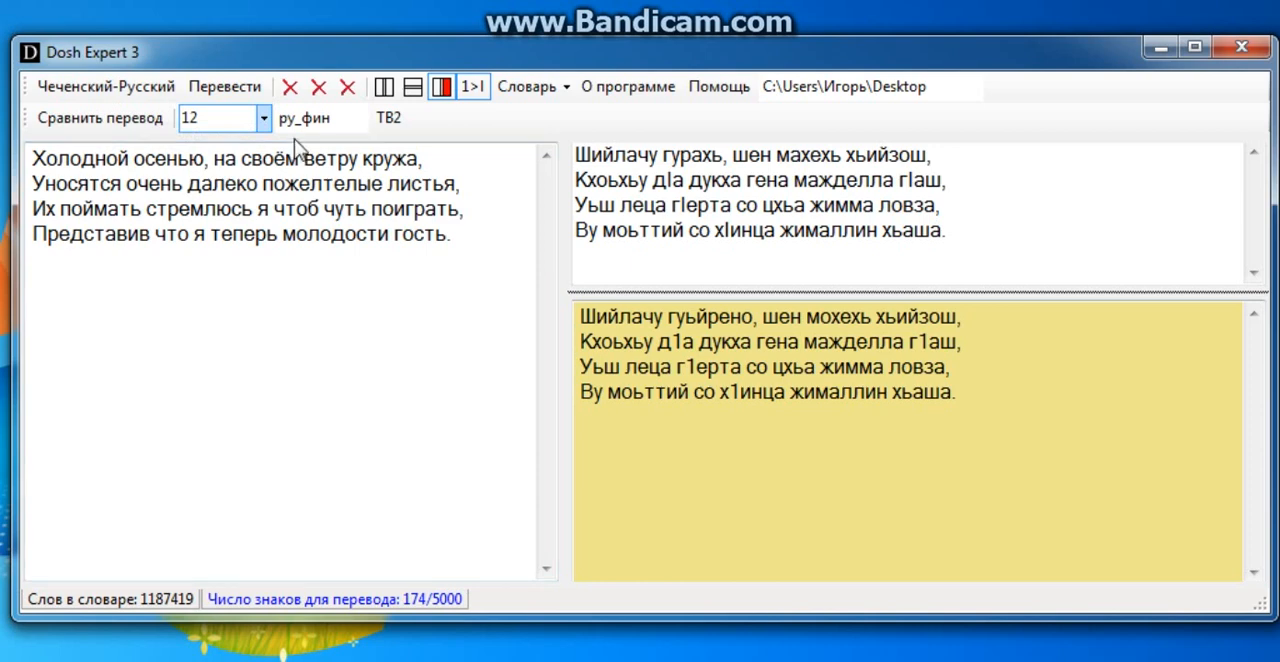
pyautogui.click(289, 87)
pyautogui.moveTo(992, 406); pyautogui.dragTo(580, 316)
pyautogui.press('Delete')
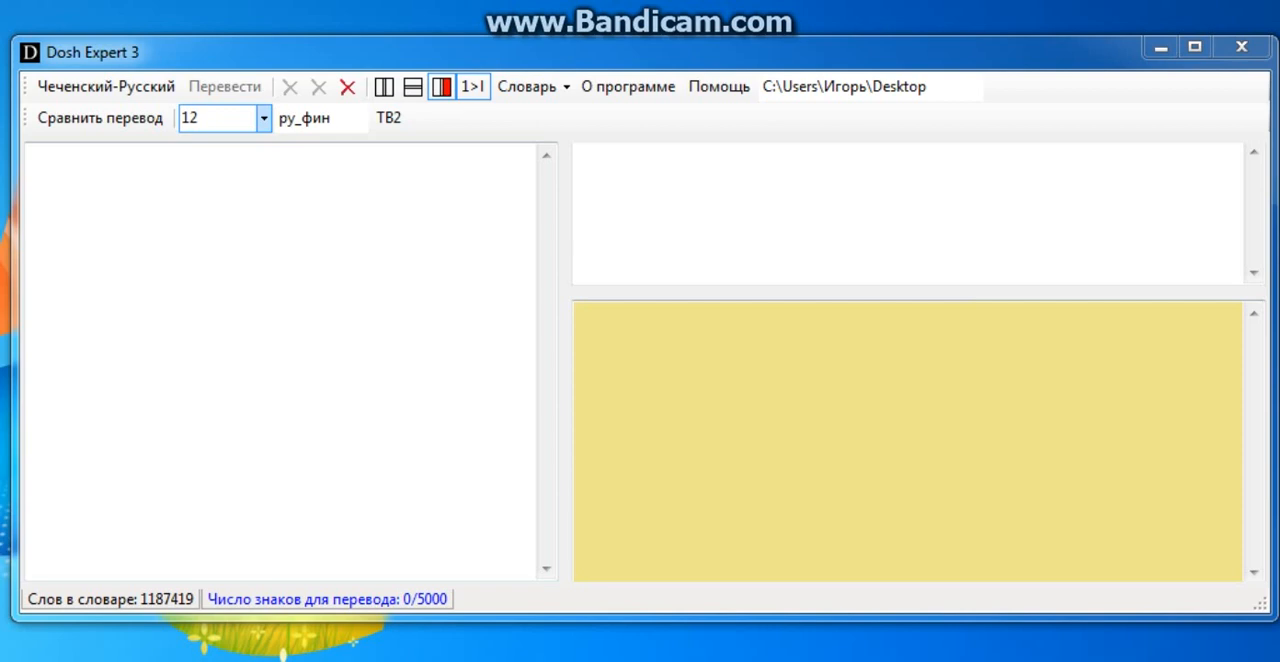
pyautogui.click(89, 184)
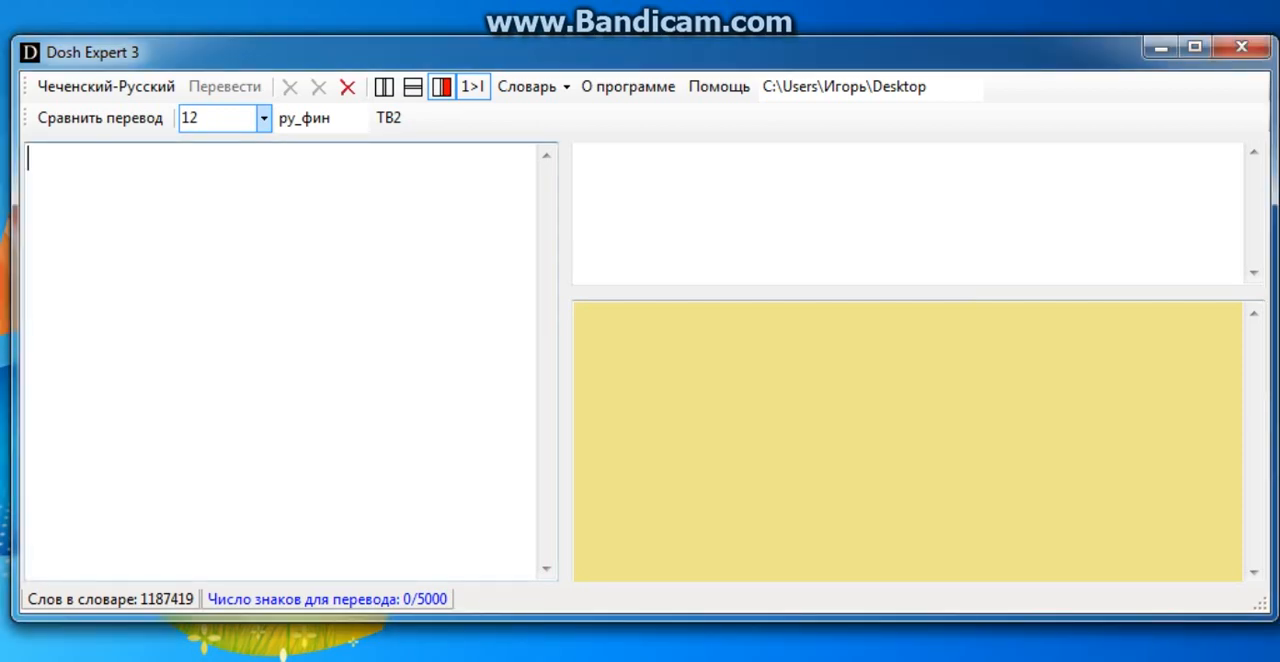
# Paste the four-line Chechen verse beginning "ДIаяхна бералла, вуьтуш со генахь" as the source text and translate it into Russian.
pyautogui.rightClick(90, 183)
pyautogui.click(150, 292)
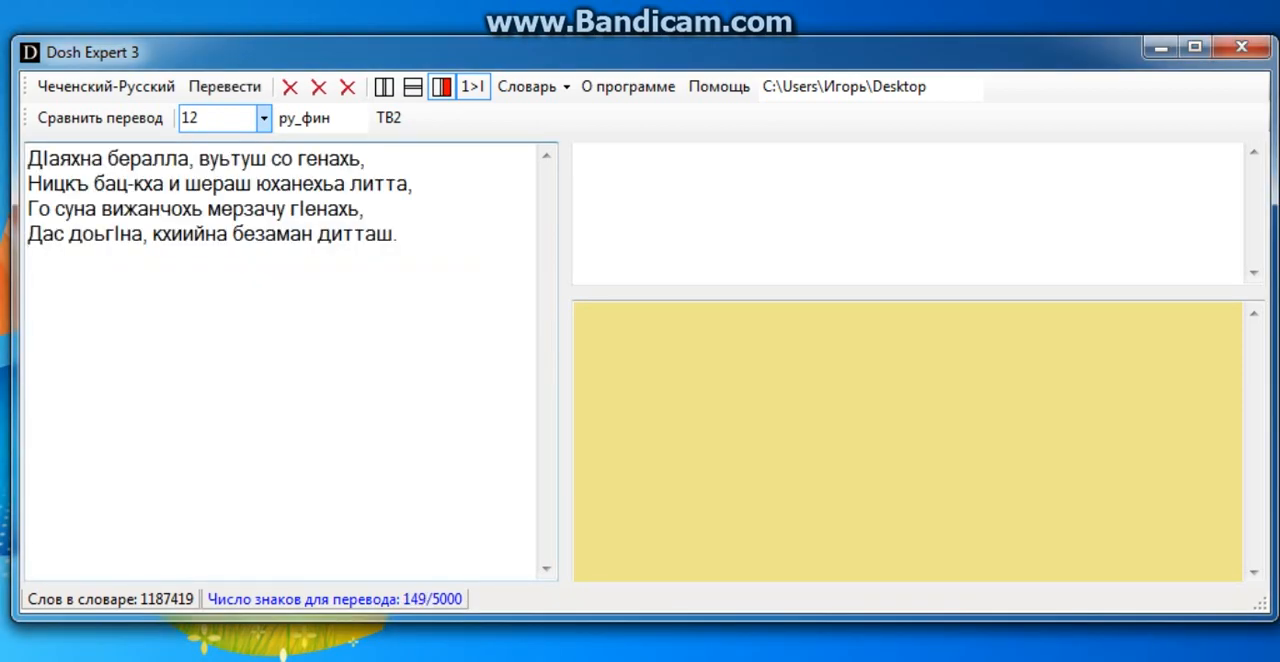
pyautogui.click(224, 87)
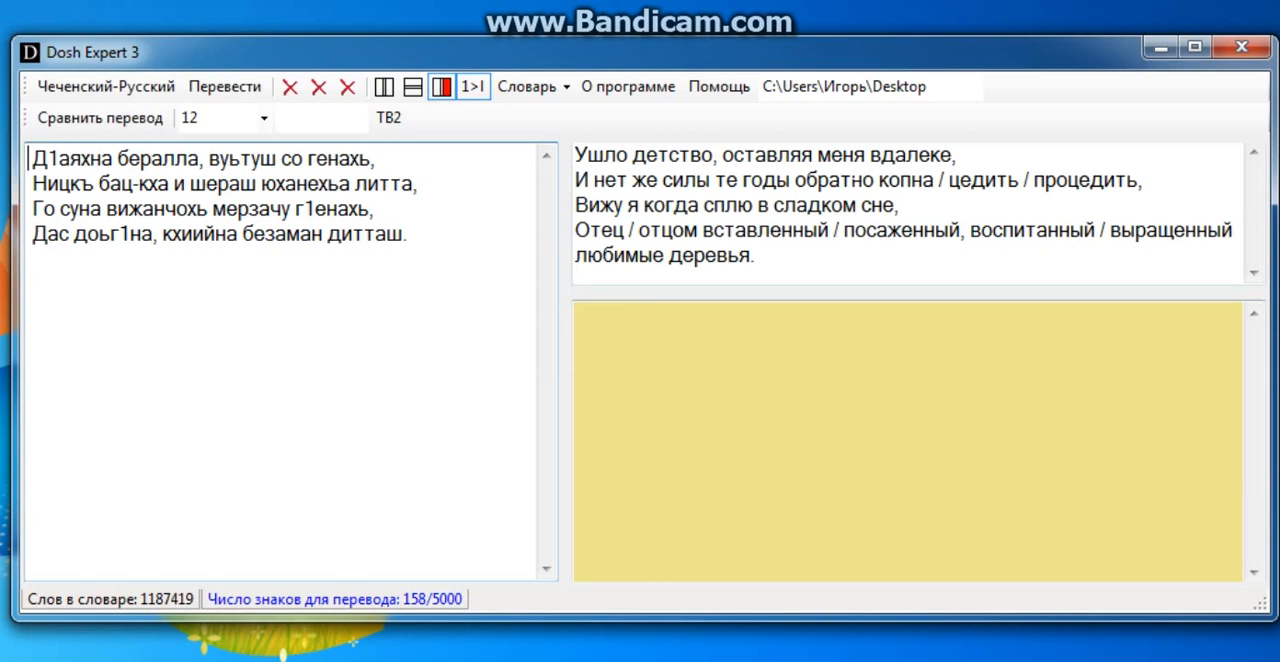
# Examine the word "юханехьа" and its parts in the second line of the Chechen source verse.
pyautogui.moveTo(358, 184); pyautogui.dragTo(264, 184)
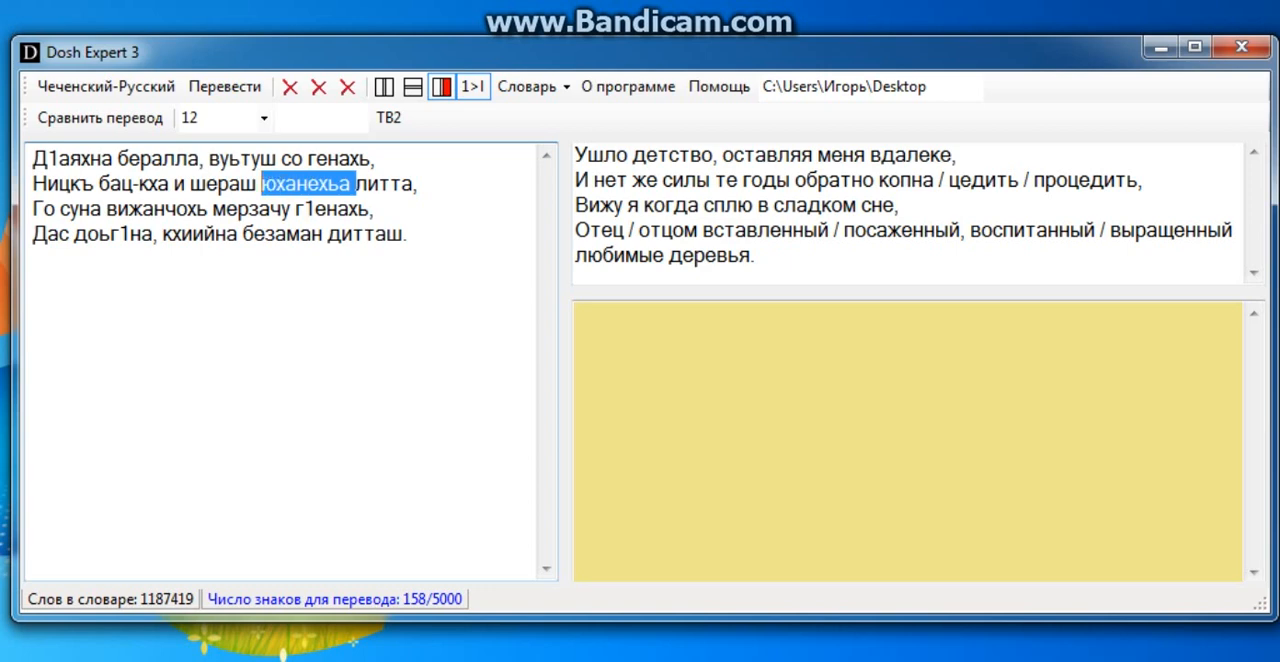
pyautogui.click(306, 184)
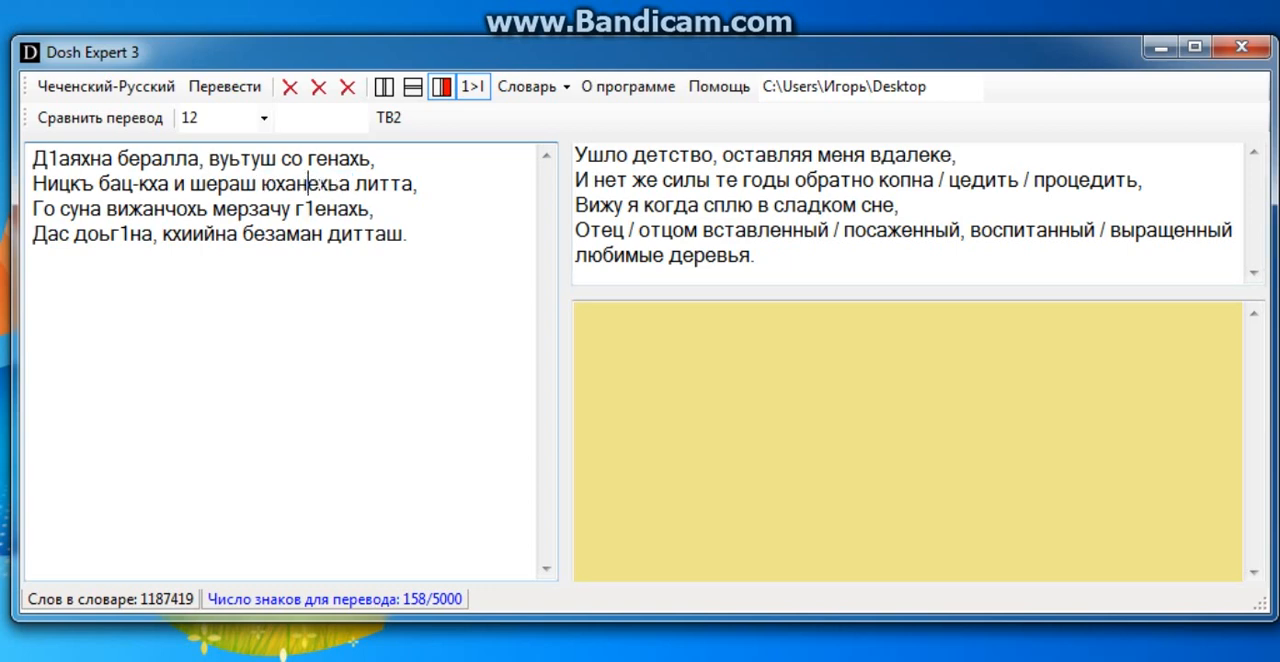
pyautogui.moveTo(352, 184); pyautogui.dragTo(308, 184)
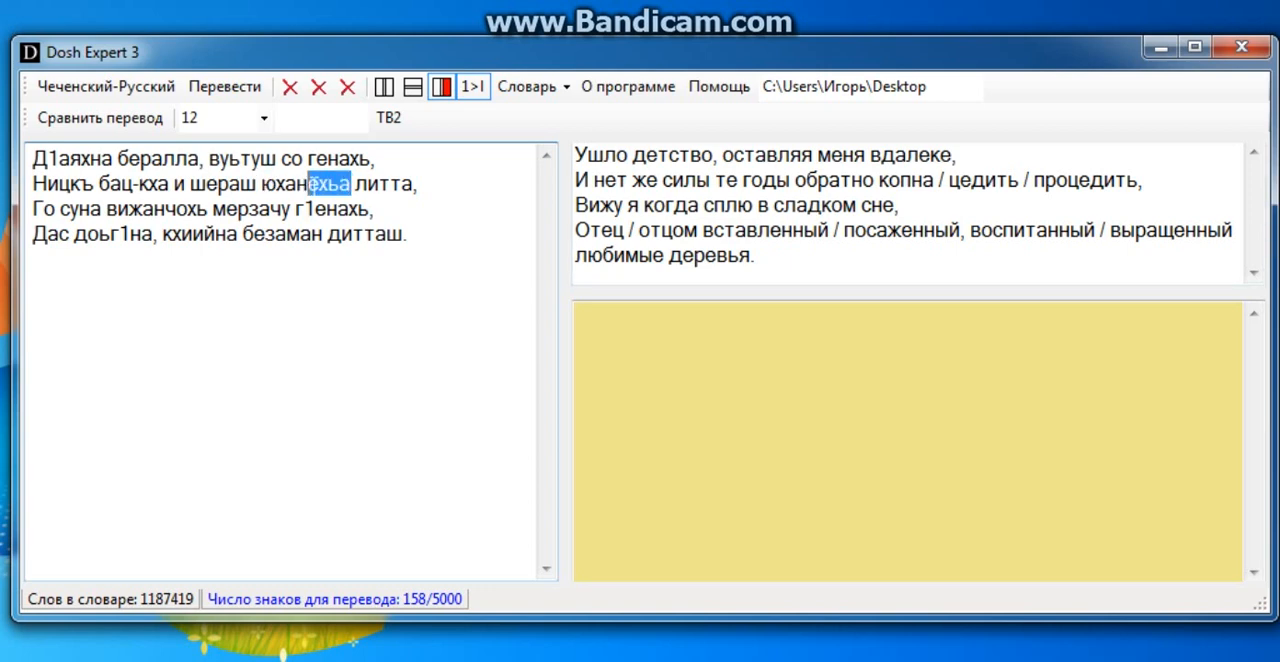
pyautogui.click(286, 184)
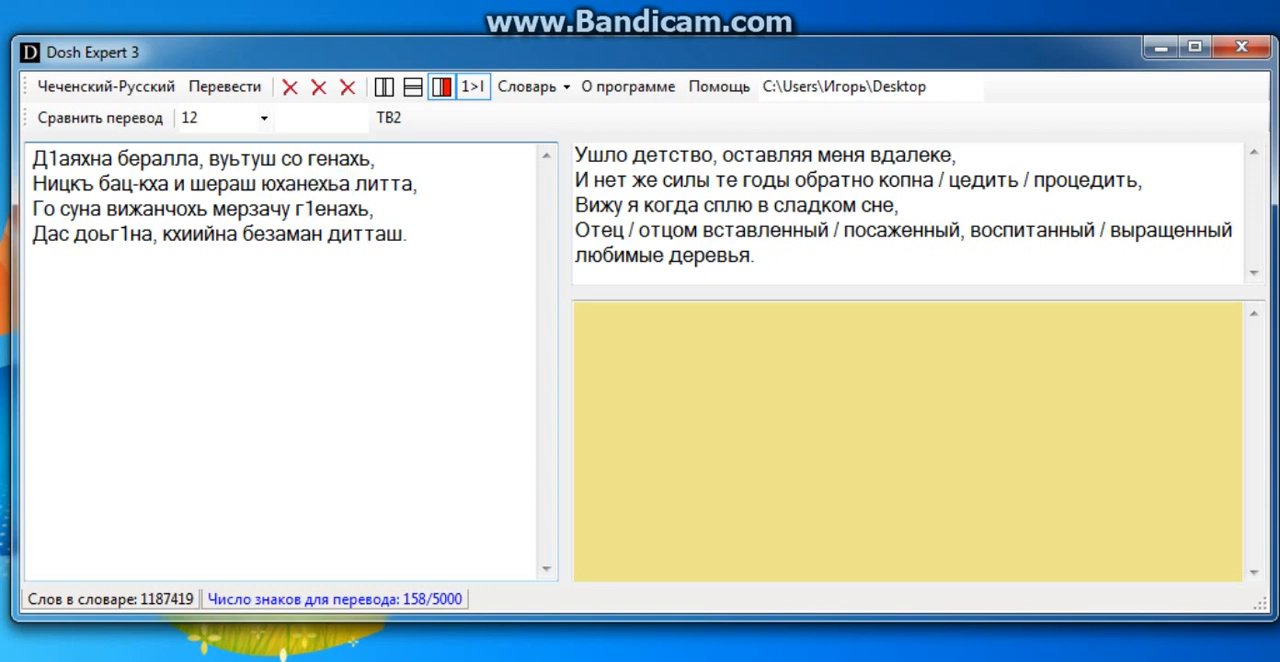
pyautogui.moveTo(296, 184); pyautogui.dragTo(262, 184)
pyautogui.moveTo(352, 184); pyautogui.dragTo(296, 184)
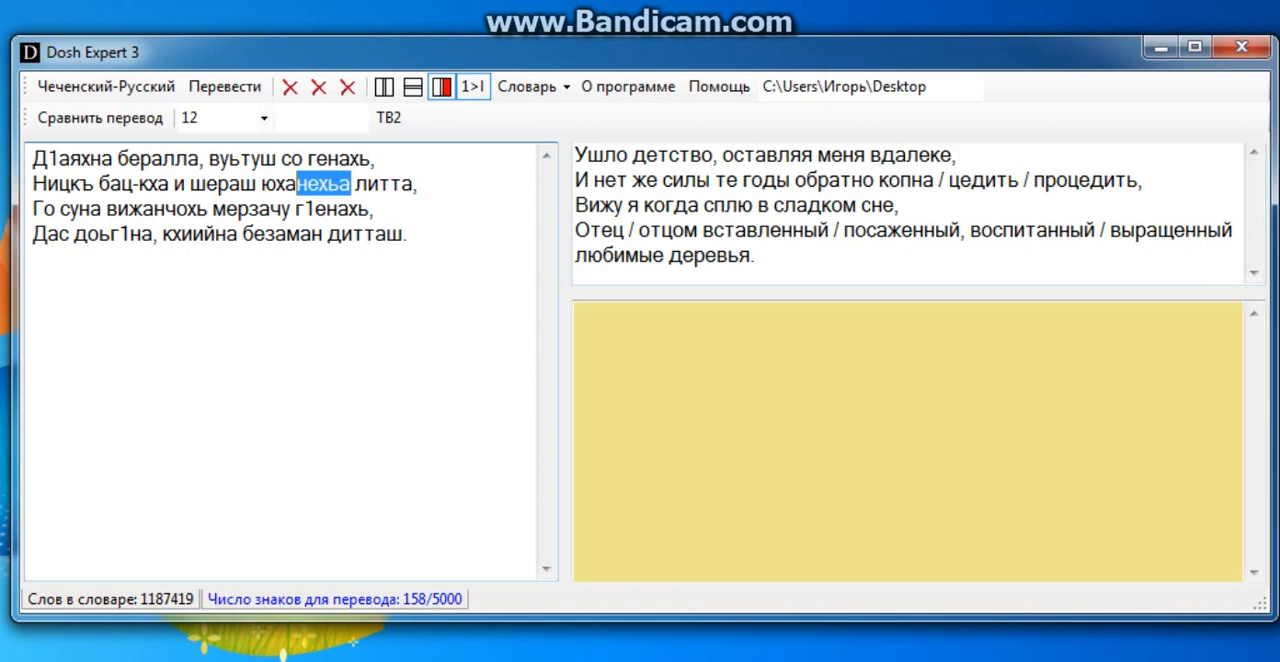
# Remove the alternatives "копна / цедить /" from the second line of the Russian translation, keeping "процедить".
pyautogui.click(790, 181)
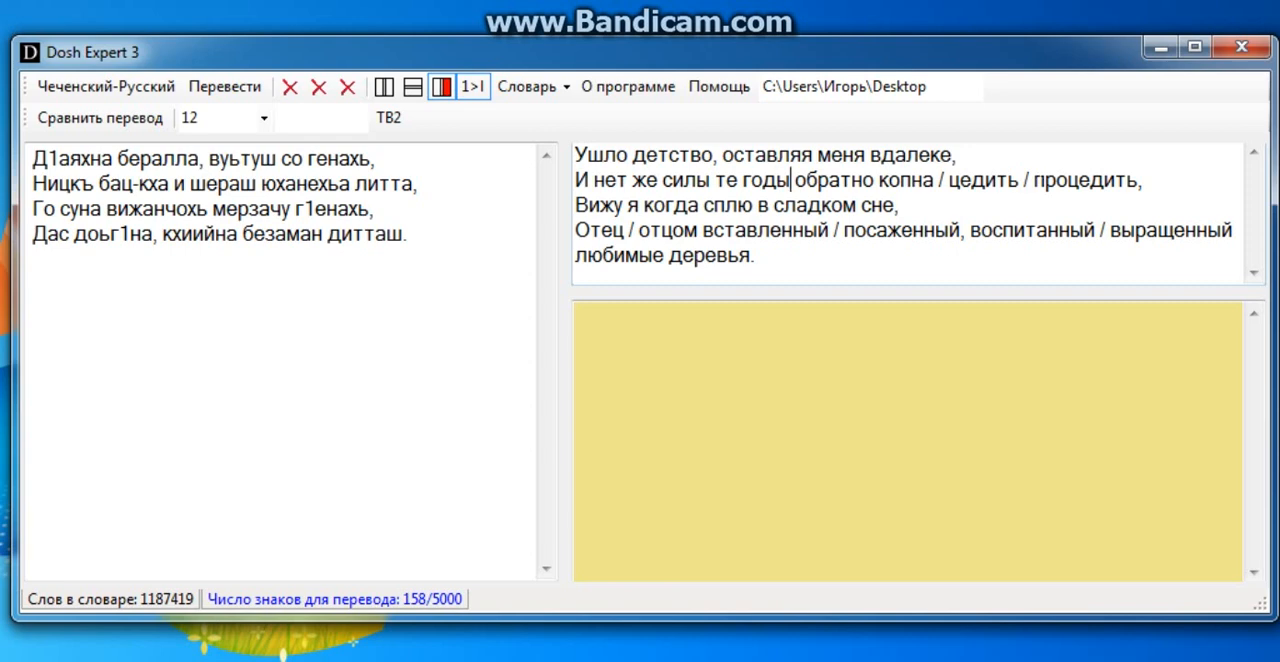
pyautogui.click(1036, 181)
pyautogui.press('BackSpace')
pyautogui.press('BackSpace')
pyautogui.press('BackSpace')
pyautogui.press('BackSpace')
pyautogui.press('BackSpace')
pyautogui.press('BackSpace')
pyautogui.press('BackSpace')
pyautogui.press('BackSpace')
pyautogui.press('BackSpace')
pyautogui.press('BackSpace')
pyautogui.press('BackSpace')
pyautogui.press('BackSpace')
pyautogui.press('BackSpace')
pyautogui.press('BackSpace')
pyautogui.press('BackSpace')
pyautogui.press('BackSpace')
pyautogui.press('BackSpace')
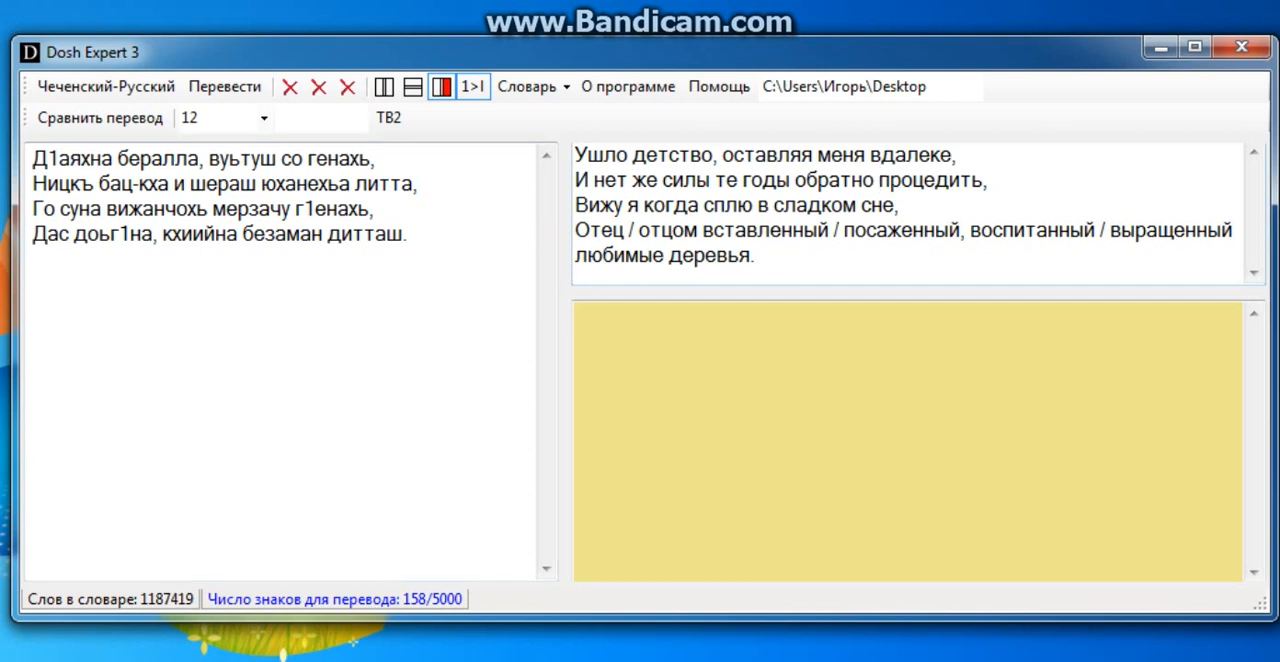
# Reduce the start of the last Russian line to "Отцом посаженный", removing "Отец", "вставленный" and their slashes.
pyautogui.press('BackSpace')
pyautogui.press('BackSpace')
pyautogui.press('BackSpace')
pyautogui.press('BackSpace')
pyautogui.press('BackSpace')
pyautogui.press('BackSpace')
pyautogui.press('BackSpace')
pyautogui.press('BackSpace')
pyautogui.press('BackSpace')
pyautogui.press('BackSpace')
pyautogui.press('BackSpace')
pyautogui.press('BackSpace')
pyautogui.press('BackSpace')
pyautogui.press('BackSpace')
pyautogui.press('BackSpace')
pyautogui.press('BackSpace')
pyautogui.press('BackSpace')
pyautogui.press('BackSpace')
pyautogui.press('BackSpace')
pyautogui.press('BackSpace')
pyautogui.press('BackSpace')
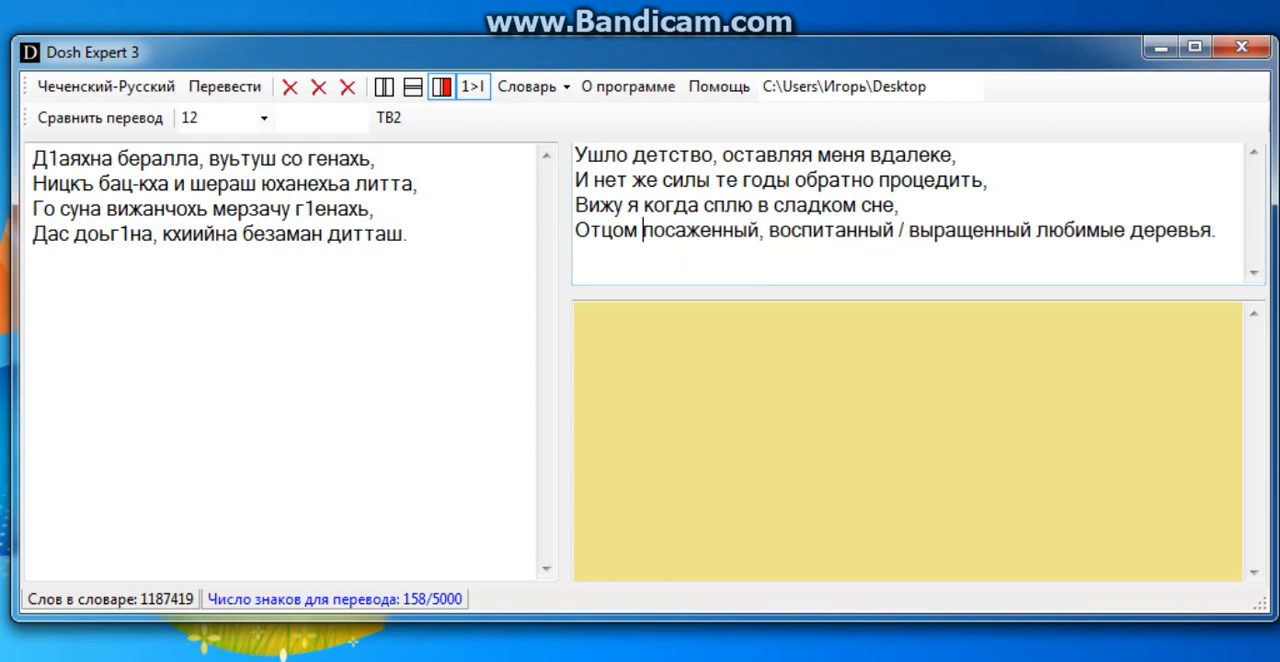
# Change the ending of "посаженный" in the last Russian line so it reads "посаженные".
pyautogui.click(758, 231)
pyautogui.press('BackSpace')
pyautogui.write('е')
# Remove the alternative "воспитанный /" from the last Russian line and change "выращенный" to "выращенные".
pyautogui.click(910, 231)
pyautogui.press('BackSpace')
pyautogui.press('BackSpace')
pyautogui.press('BackSpace')
pyautogui.press('BackSpace')
pyautogui.press('BackSpace')
pyautogui.press('BackSpace')
pyautogui.press('BackSpace')
pyautogui.press('BackSpace')
pyautogui.press('BackSpace')
pyautogui.press('BackSpace')
pyautogui.press('BackSpace')
pyautogui.press('BackSpace')
pyautogui.press('BackSpace')
pyautogui.press('BackSpace')
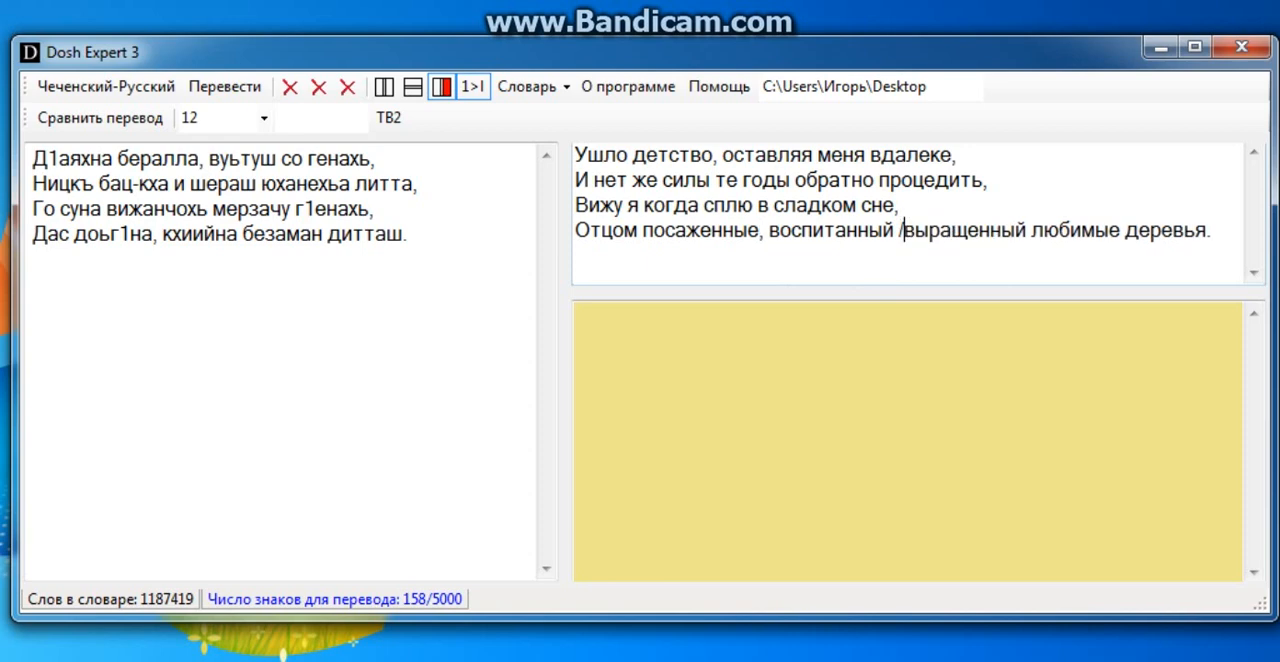
pyautogui.click(891, 231)
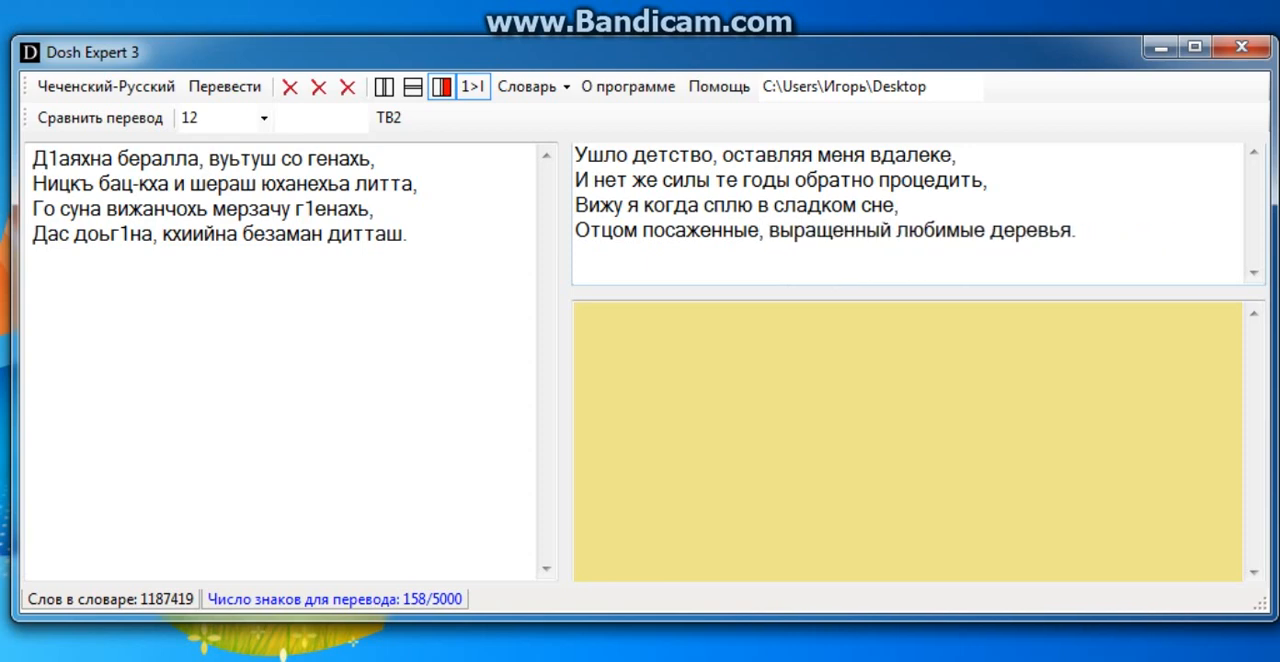
pyautogui.press('BackSpace')
pyautogui.write('е')
pyautogui.press('End')
# Start the translation comparison with the edited Russian verse as source, and translate it back into Chechen.
pyautogui.click(51, 124)
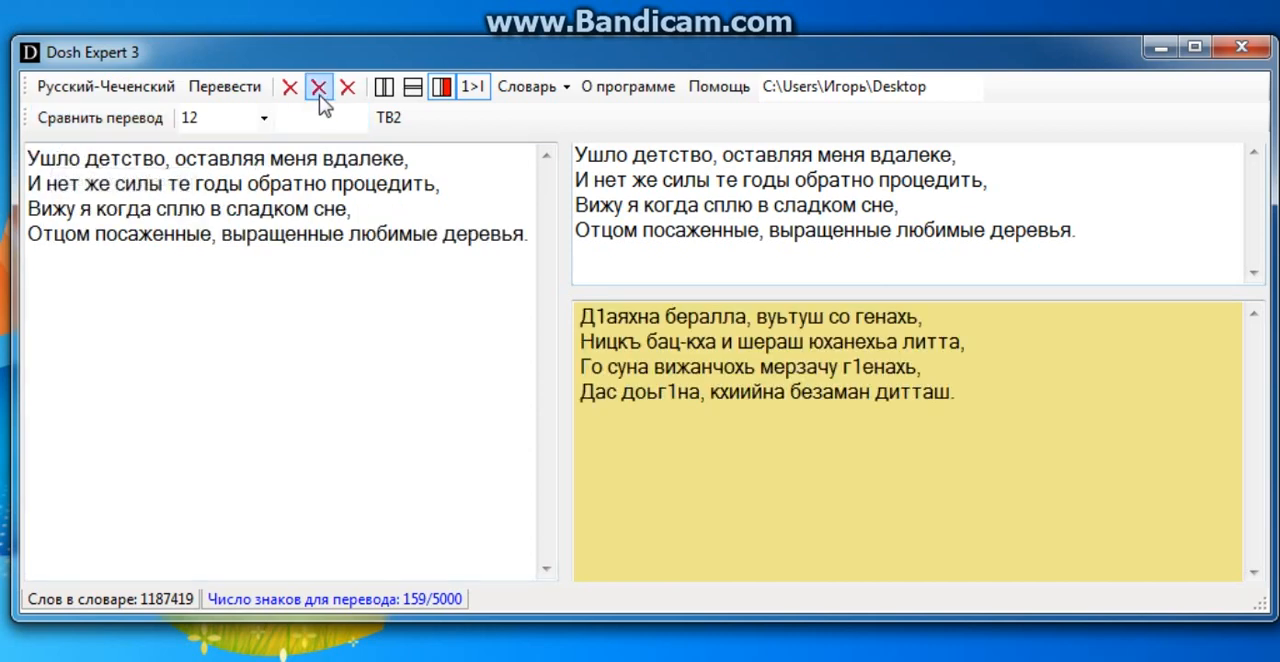
pyautogui.moveTo(958, 392); pyautogui.dragTo(578, 316)
pyautogui.moveTo(1076, 230); pyautogui.dragTo(576, 154)
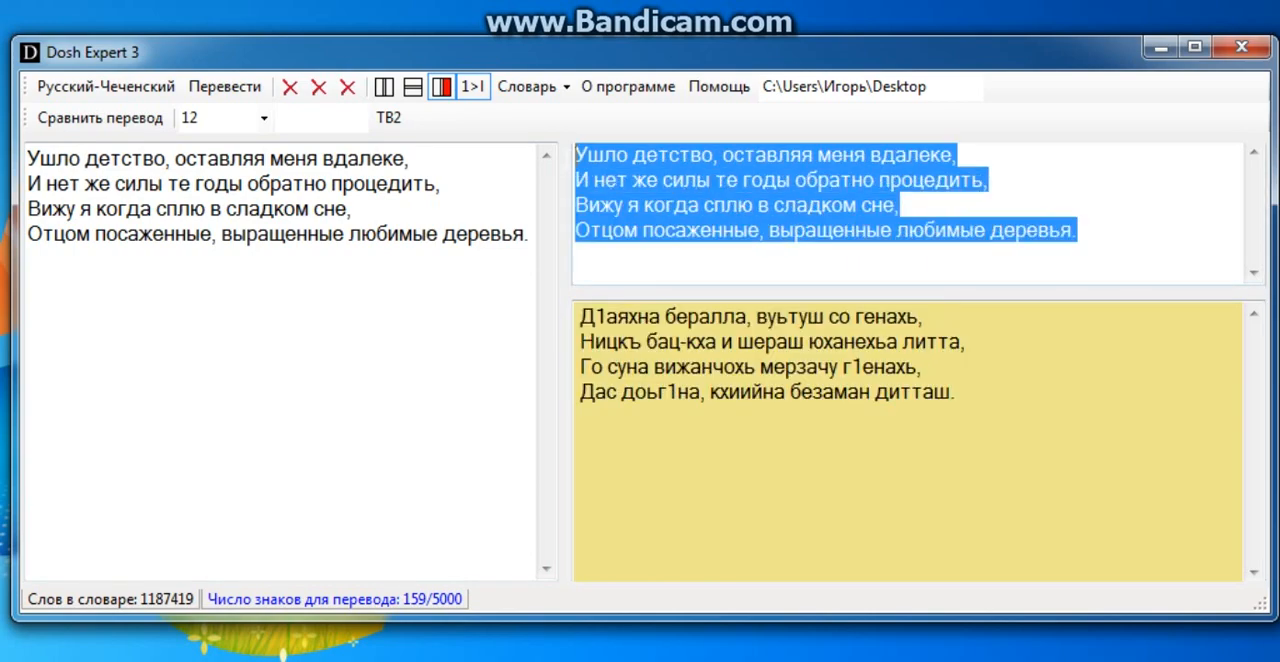
pyautogui.click(228, 95)
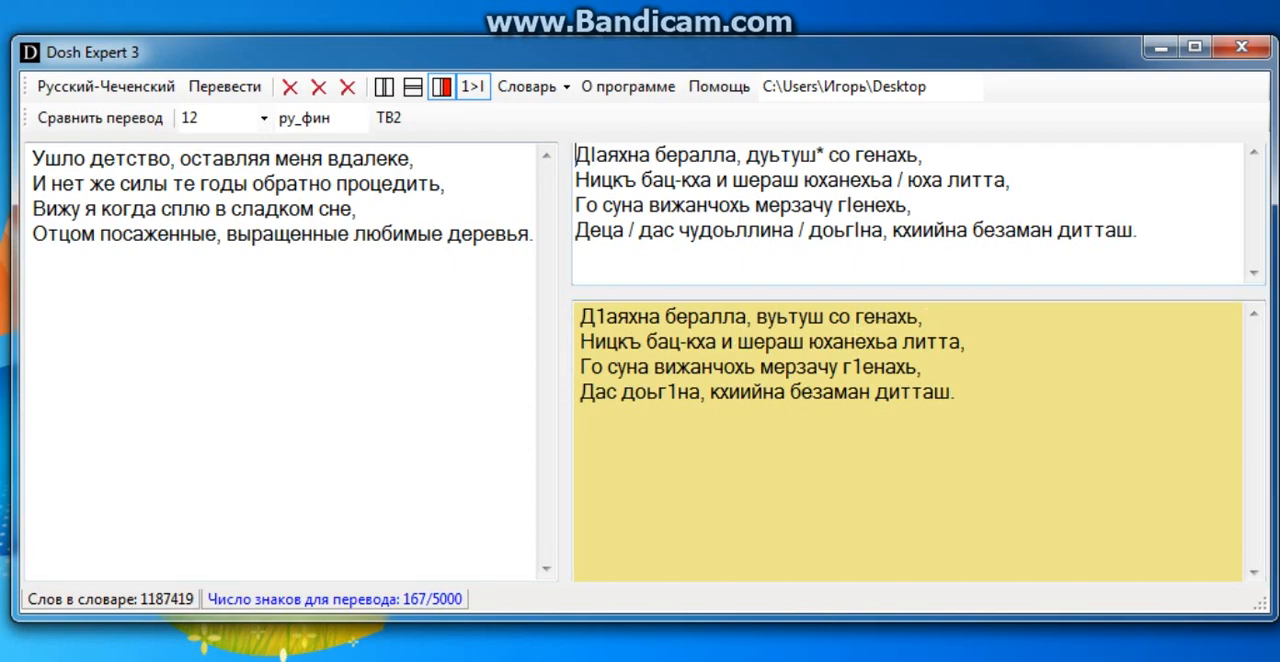
# Change "дуьтуш*" in the first line of the Chechen back-translation to "вуьтуш", removing the asterisk.
pyautogui.click(824, 156)
pyautogui.press('BackSpace')
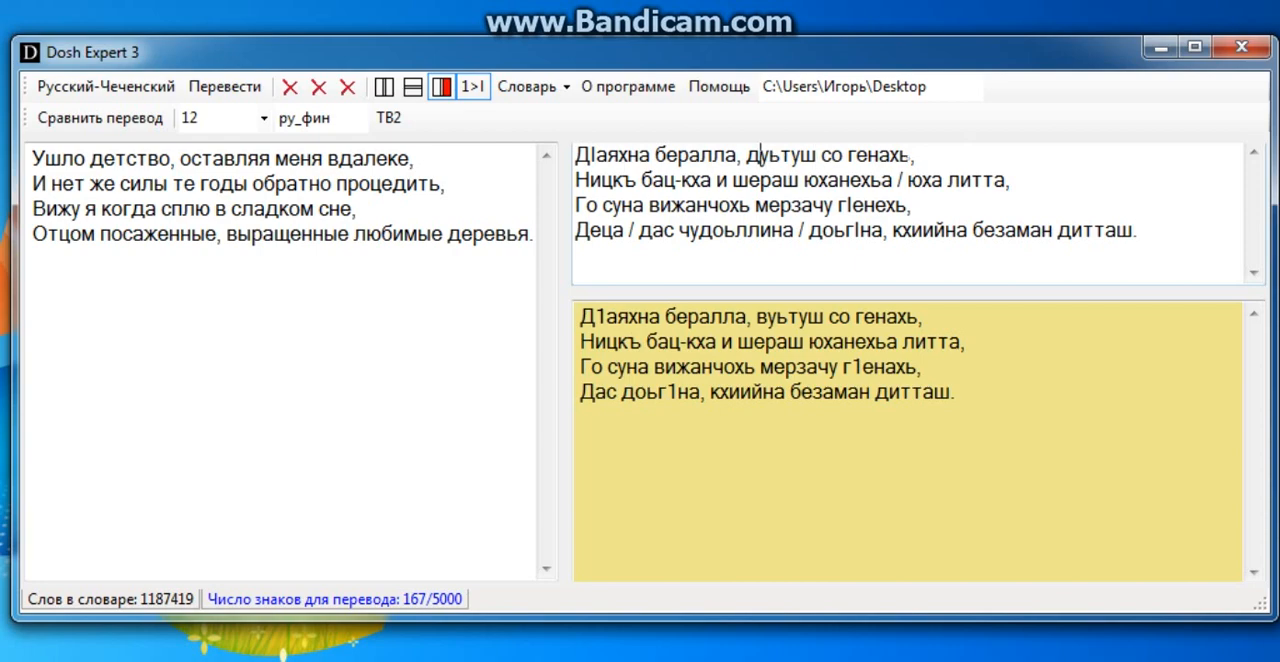
pyautogui.press('BackSpace')
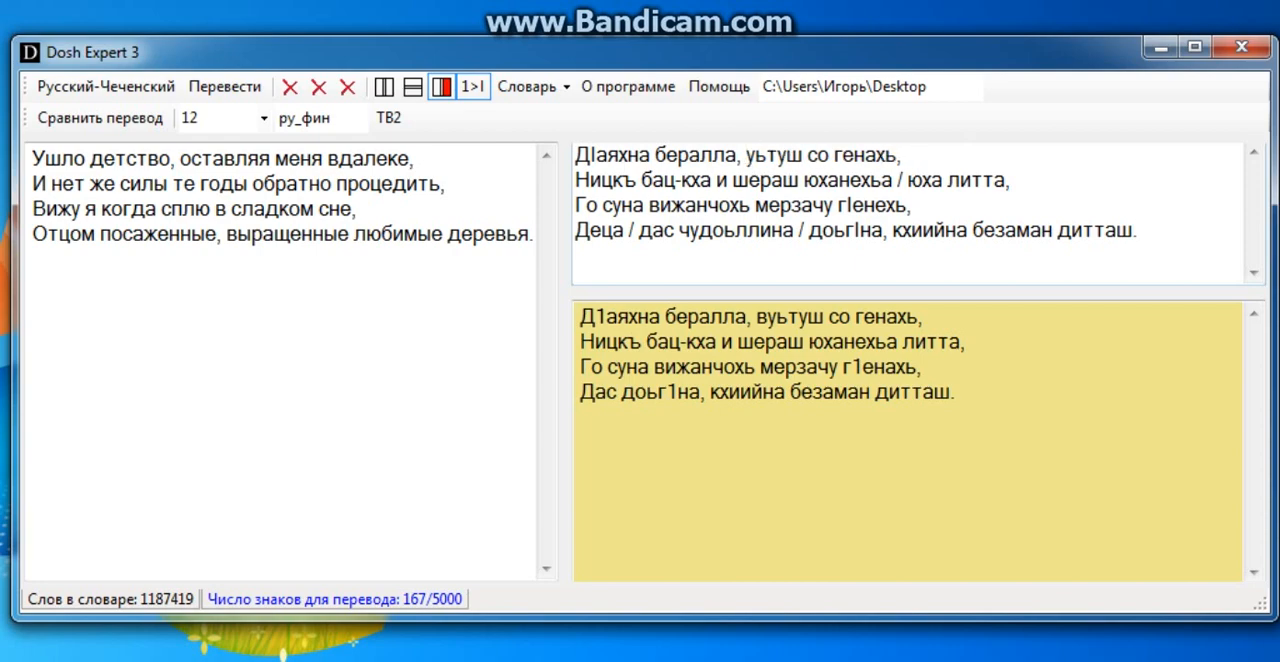
pyautogui.write('в')
pyautogui.press('End')
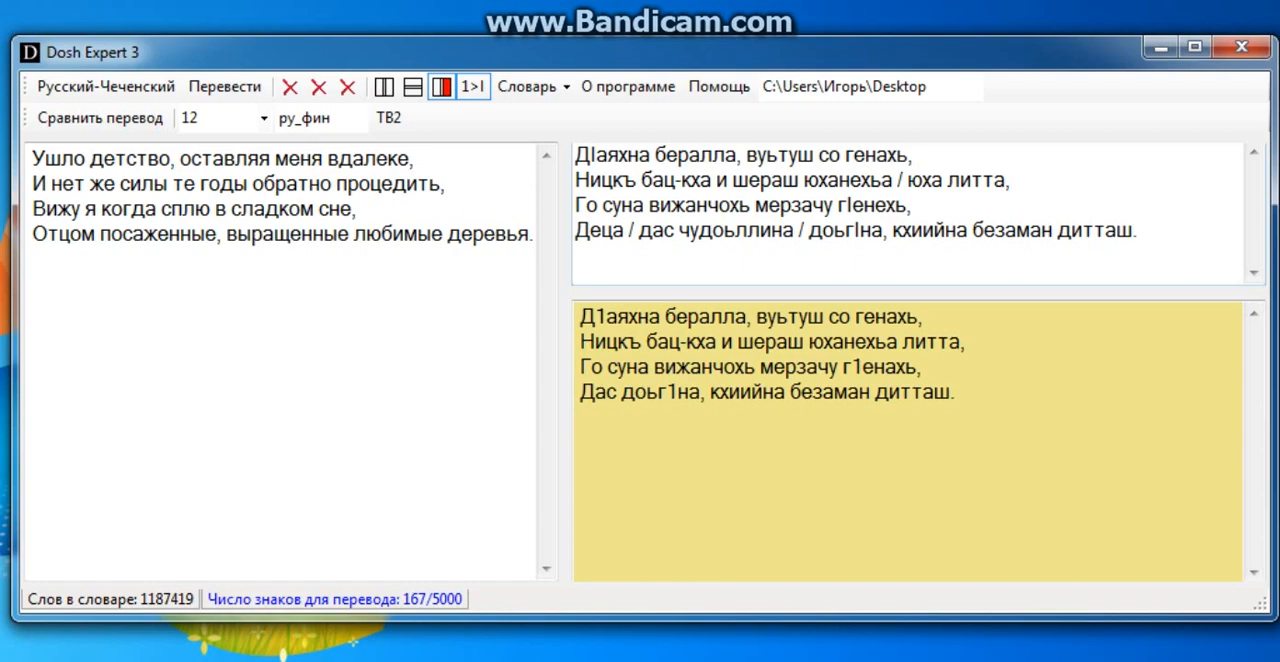
pyautogui.click(767, 156)
pyautogui.press('BackSpace')
pyautogui.press('BackSpace')
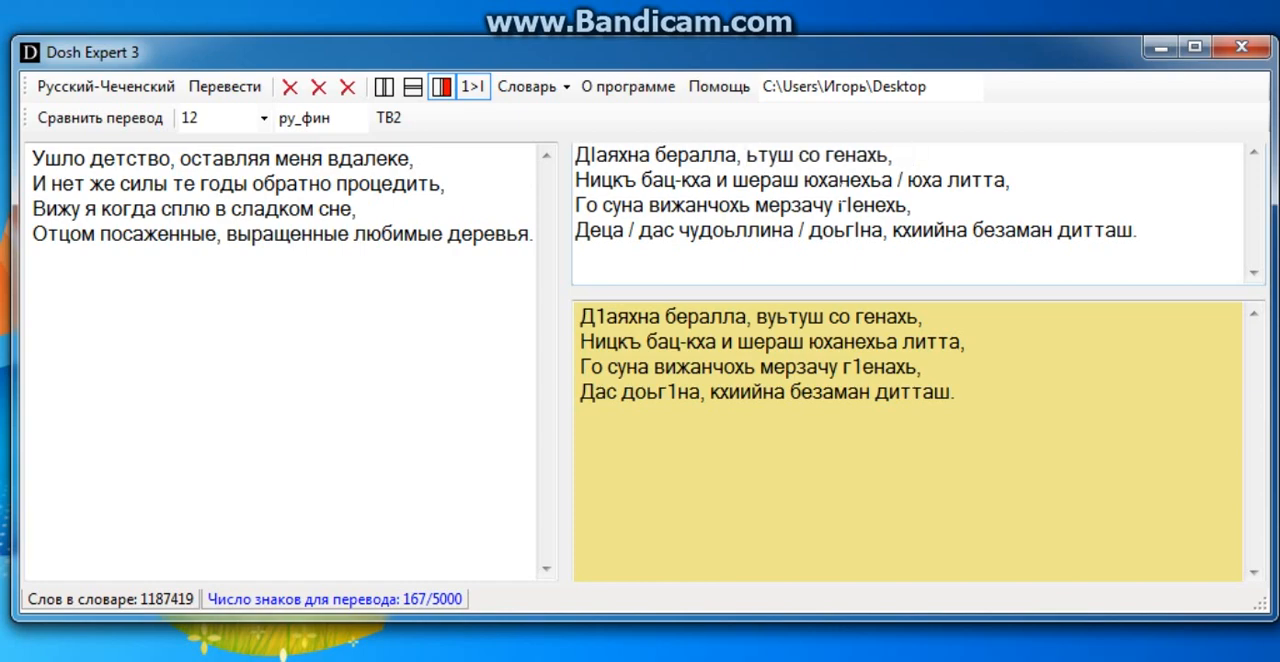
pyautogui.write('в')
pyautogui.press('BackSpace')
pyautogui.write('ву')
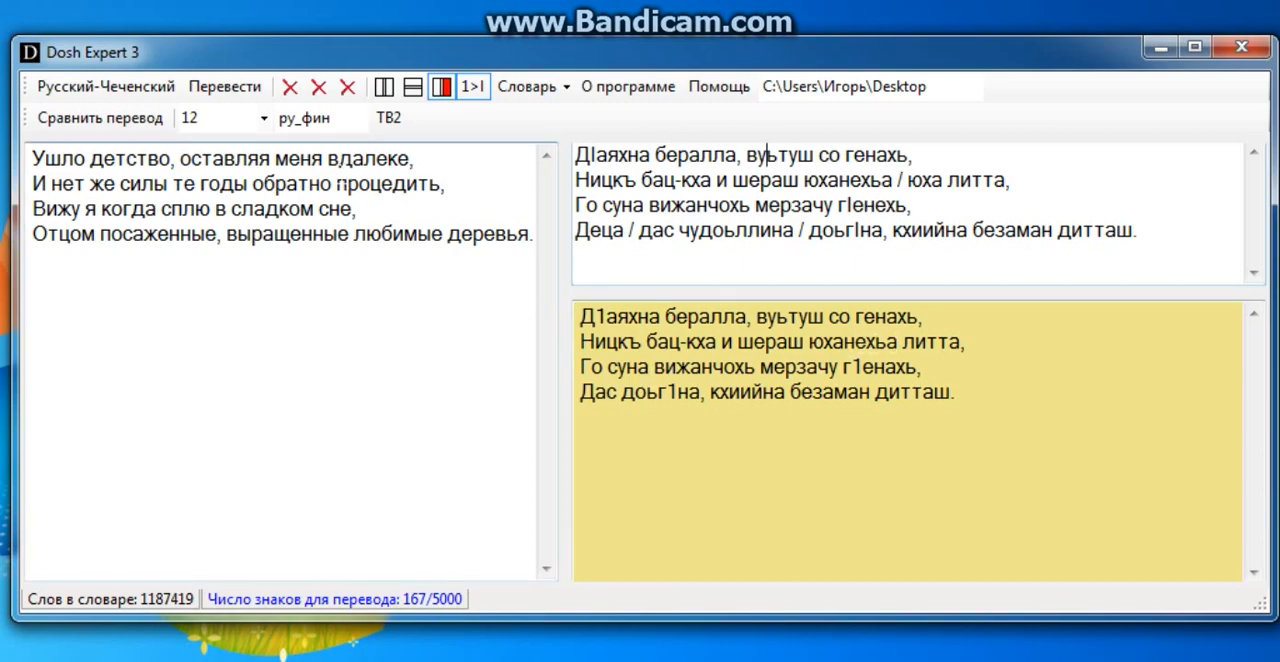
# Remove the alternative "юха" and its slash from the second line of the back-translation, keeping "юханехьа".
pyautogui.moveTo(338, 184); pyautogui.dragTo(264, 184)
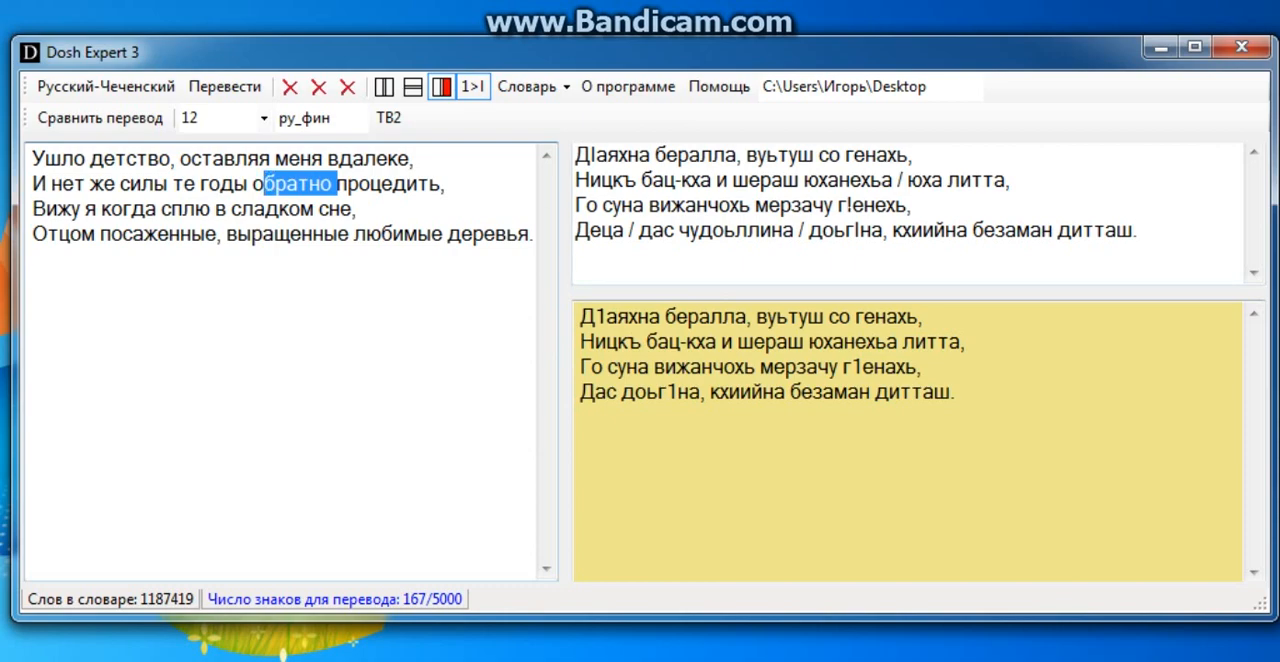
pyautogui.click(850, 180)
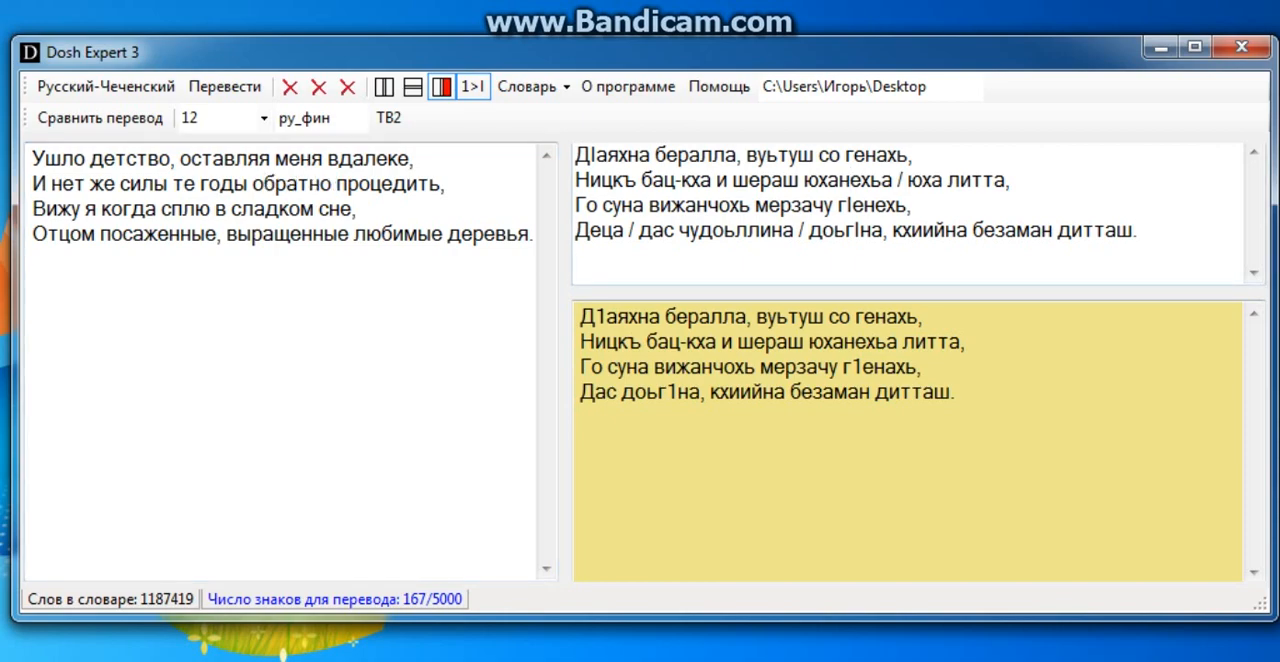
pyautogui.click(944, 181)
pyautogui.press('BackSpace')
pyautogui.press('BackSpace')
pyautogui.press('BackSpace')
pyautogui.press('BackSpace')
pyautogui.press('BackSpace')
pyautogui.press('BackSpace')
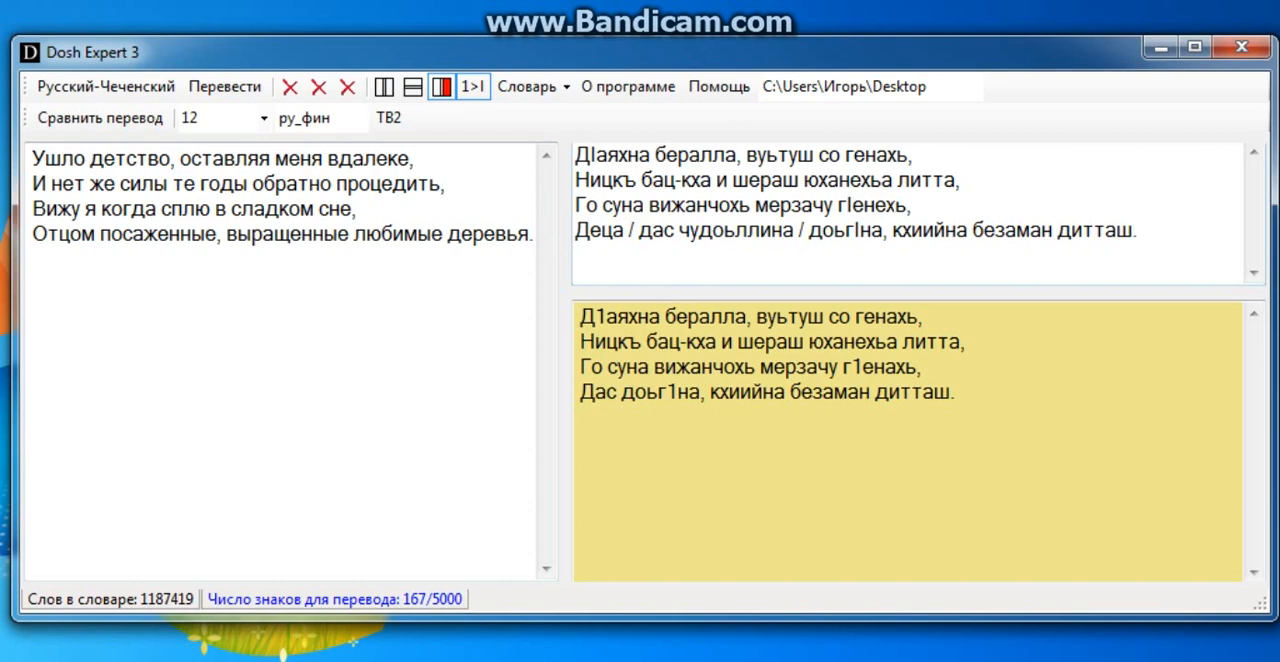
# Compare the last word of the third line in the back-translation with the same word in the original verse.
pyautogui.click(921, 368)
pyautogui.moveTo(921, 368); pyautogui.dragTo(843, 367)
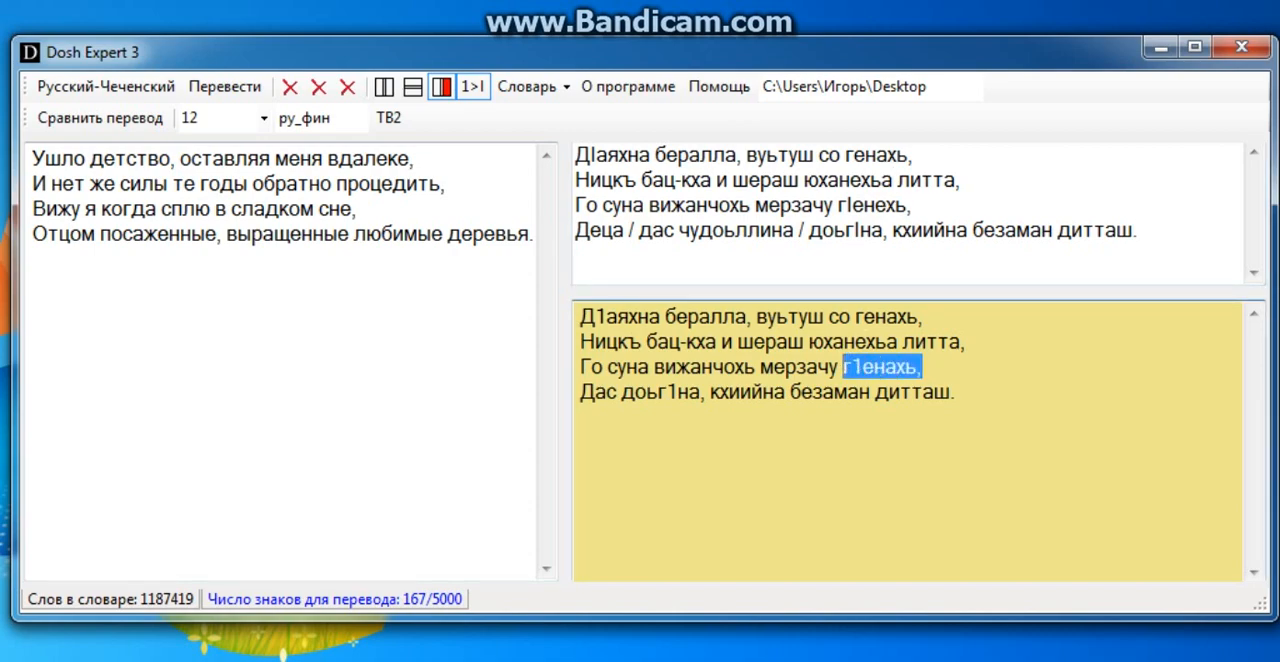
pyautogui.moveTo(912, 205); pyautogui.dragTo(840, 205)
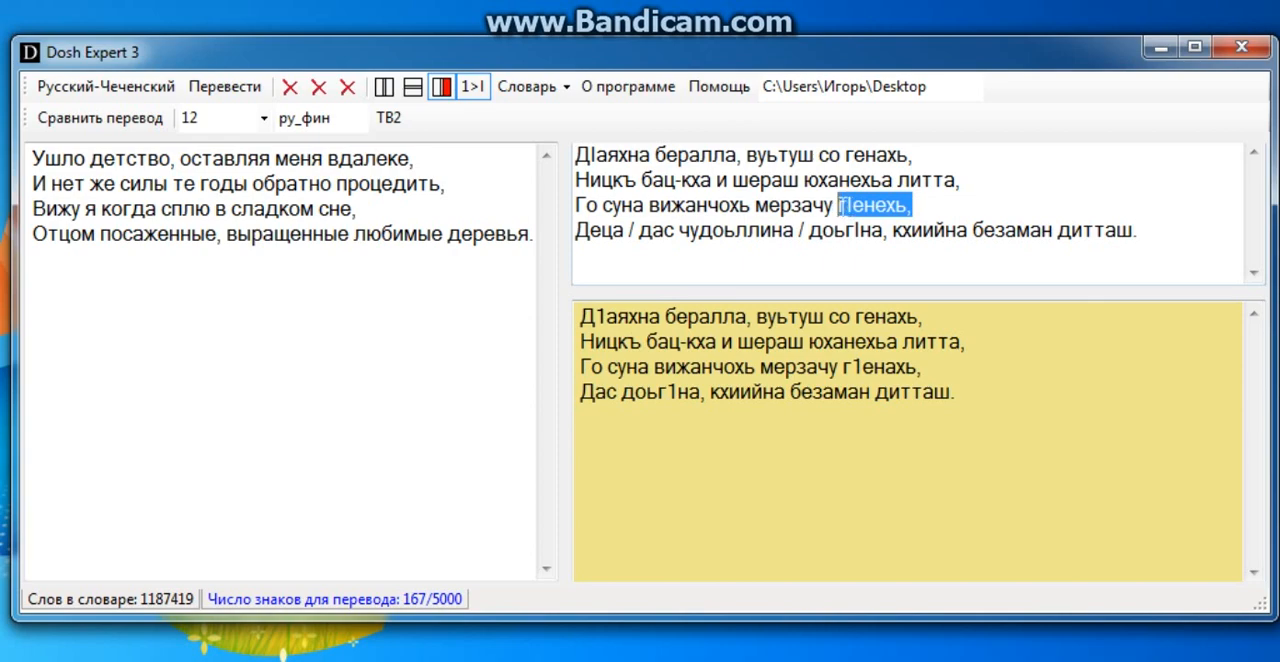
pyautogui.click(960, 370)
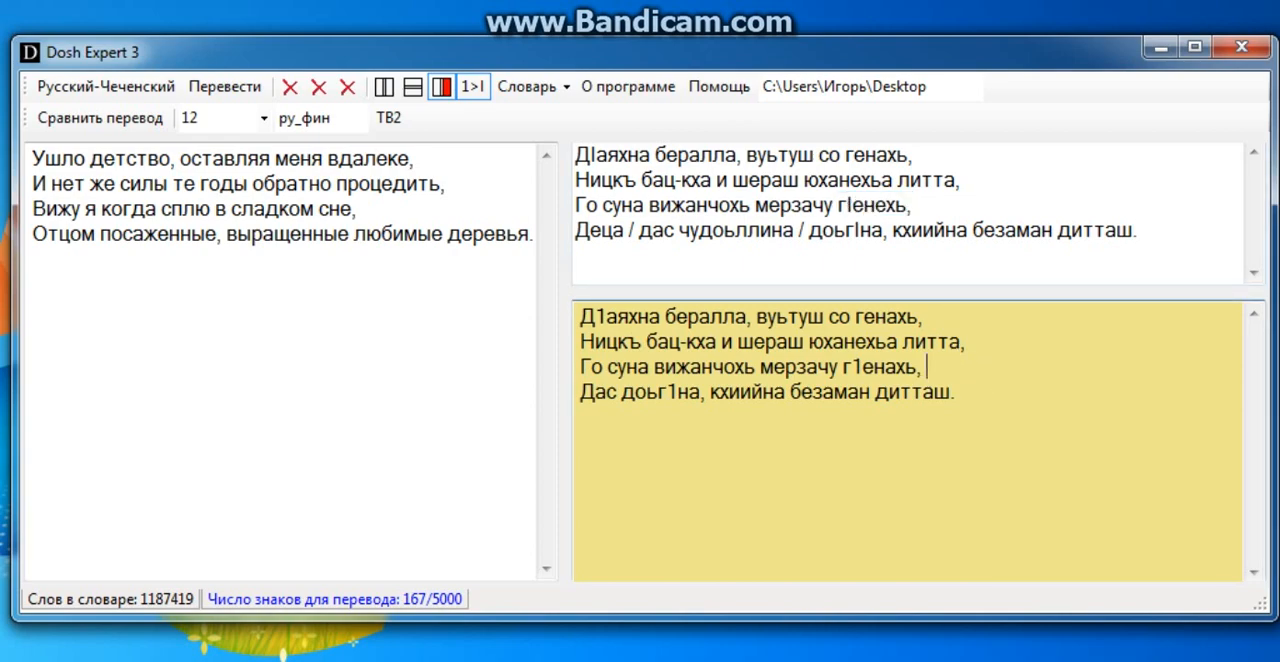
pyautogui.click(913, 206)
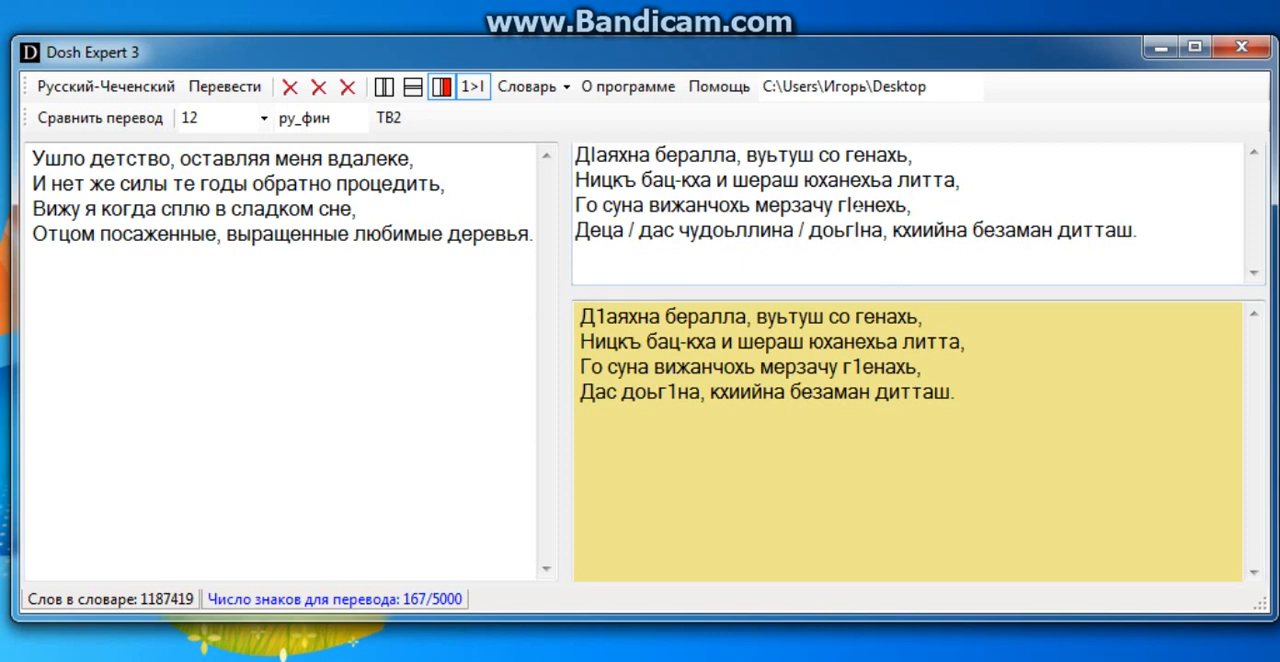
pyautogui.moveTo(854, 206); pyautogui.dragTo(847, 206)
pyautogui.click(930, 368)
pyautogui.click(908, 205)
pyautogui.moveTo(908, 205); pyautogui.dragTo(852, 205)
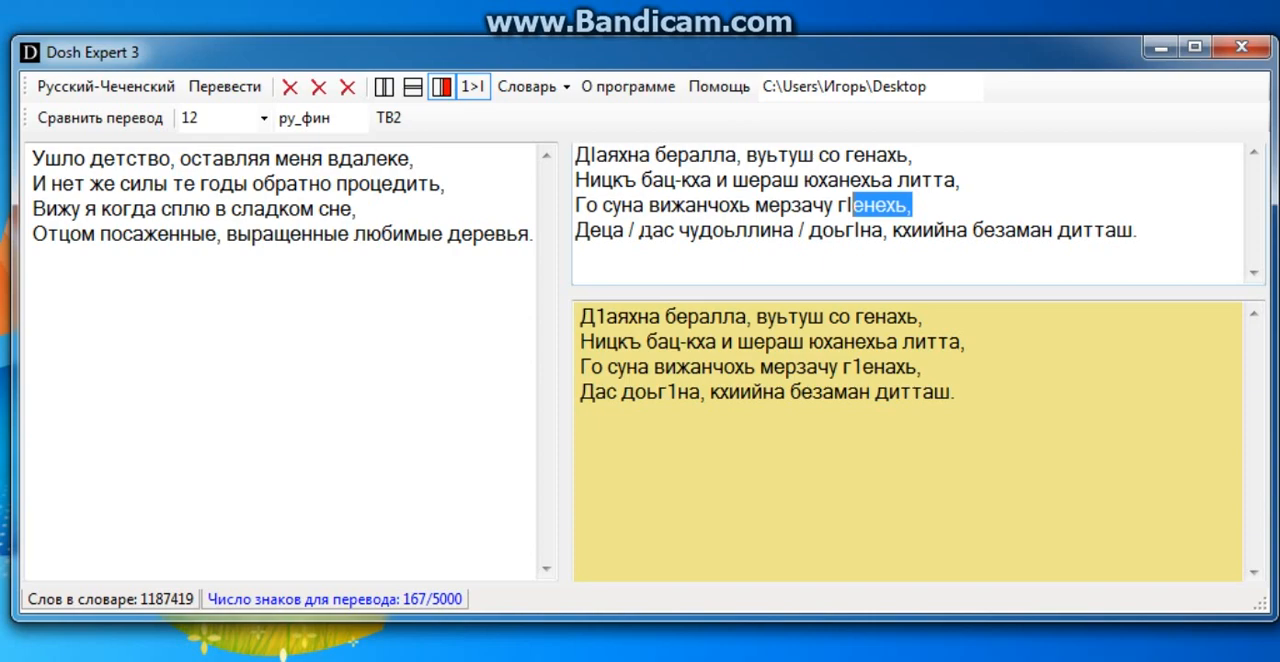
# Remove the alternative "Деца" and its slash from the last line of the back-translation, and capitalize the remaining word as "Дас".
pyautogui.click(653, 230)
pyautogui.press('BackSpace')
pyautogui.press('BackSpace')
pyautogui.press('BackSpace')
pyautogui.press('BackSpace')
pyautogui.press('BackSpace')
pyautogui.press('BackSpace')
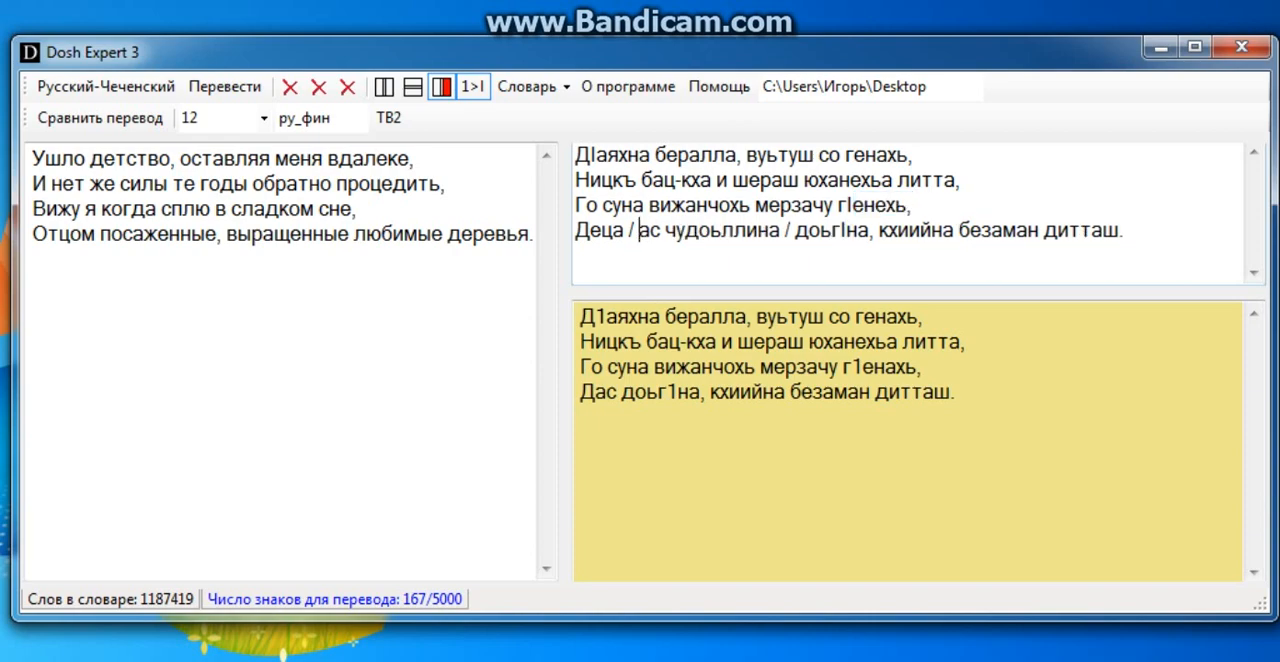
pyautogui.press('BackSpace')
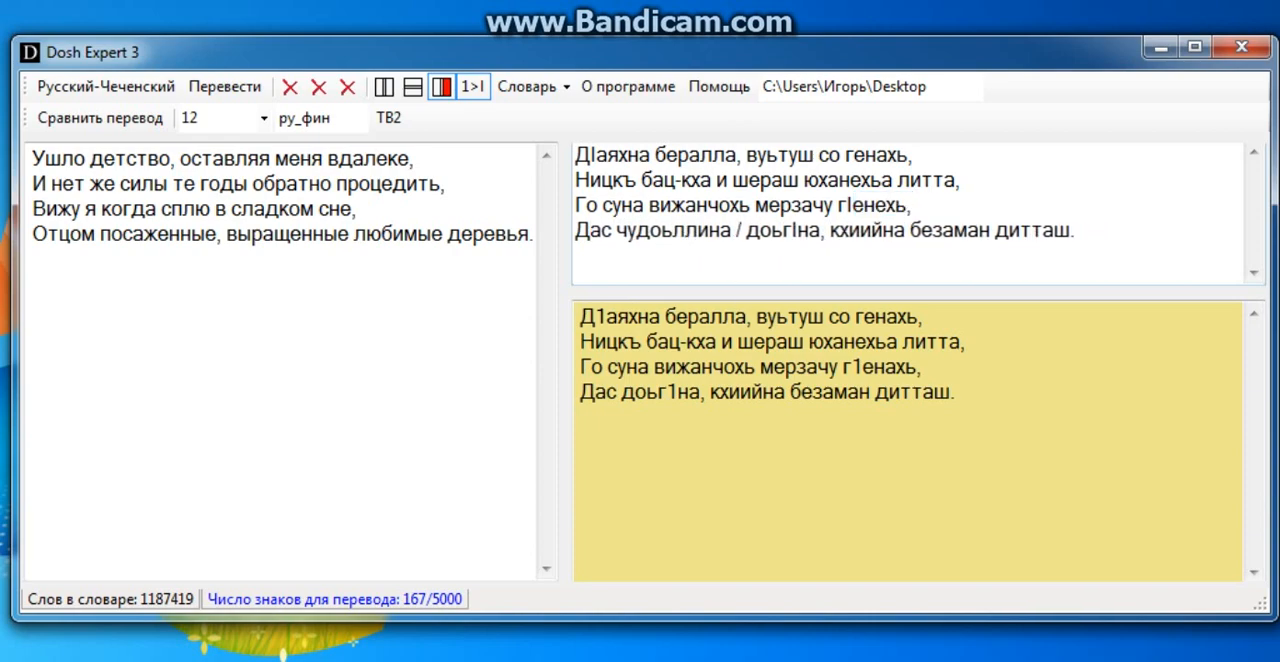
# Remove the alternative "чудоьллина" and its slash from the last line of the back-translation, keeping "доьгIна".
pyautogui.click(747, 230)
pyautogui.press('BackSpace')
pyautogui.press('BackSpace')
pyautogui.press('BackSpace')
pyautogui.press('BackSpace')
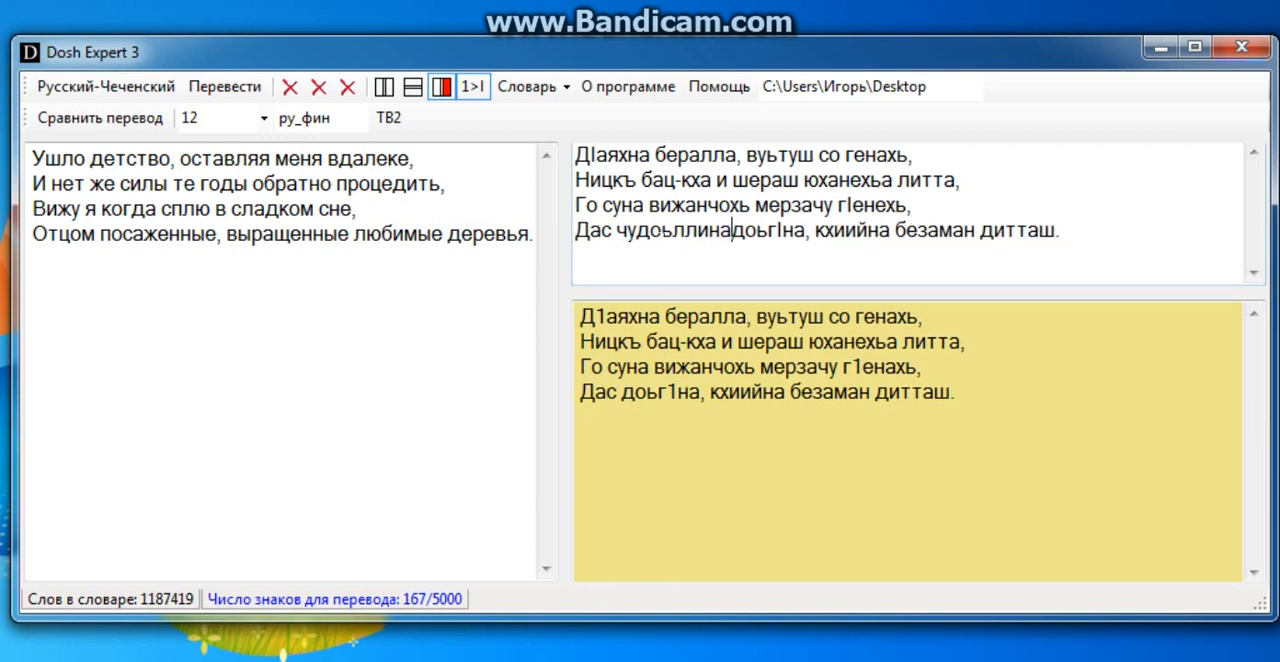
pyautogui.press('BackSpace')
pyautogui.press('BackSpace')
pyautogui.press('BackSpace')
pyautogui.press('BackSpace')
pyautogui.press('BackSpace')
pyautogui.press('BackSpace')
pyautogui.press('BackSpace')
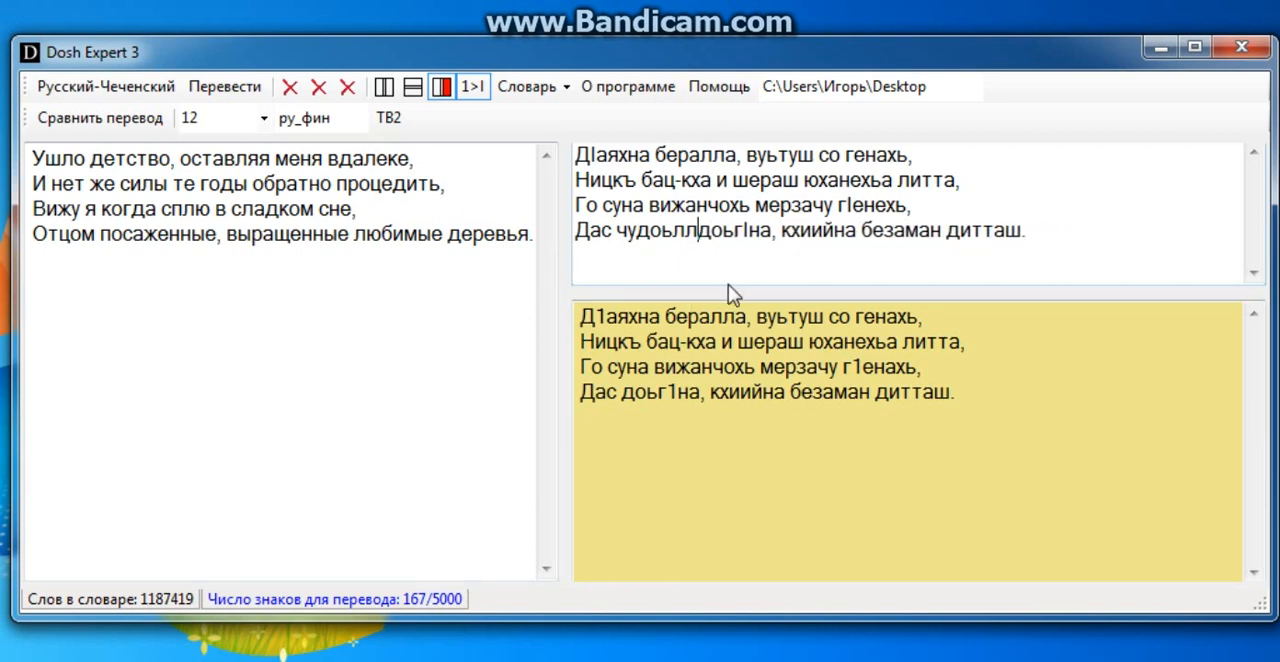
pyautogui.press('BackSpace')
pyautogui.press('BackSpace')
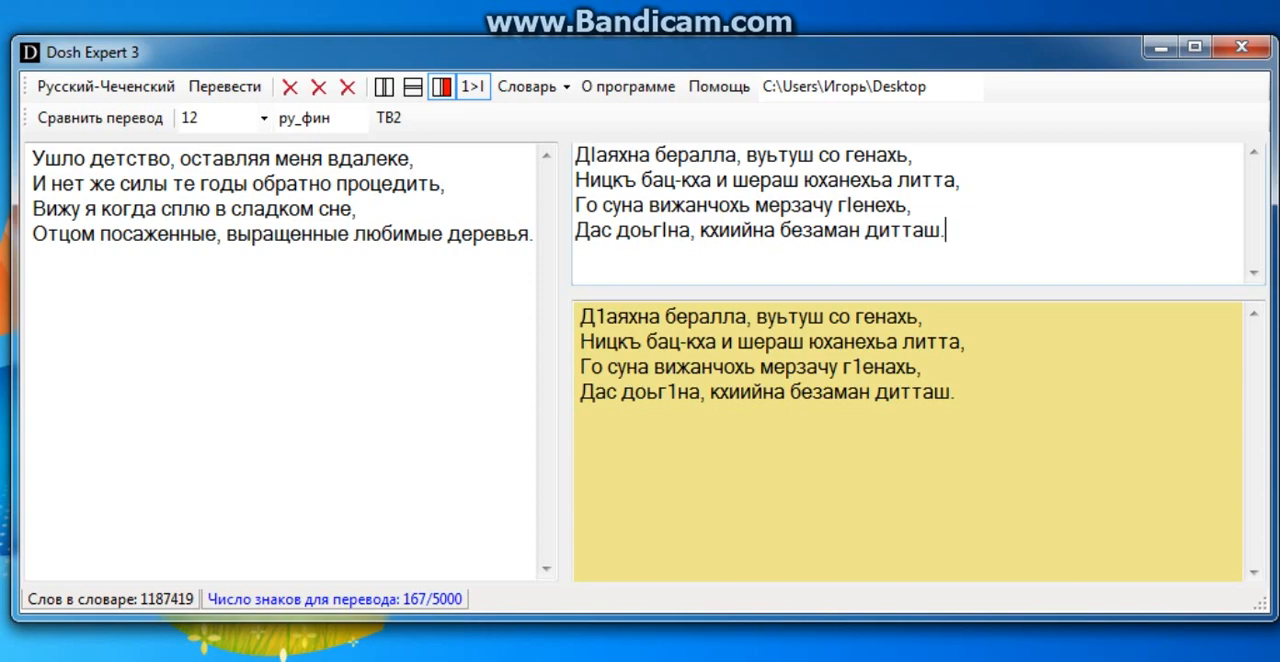
# Bring the original verse closer beneath the back-translation by shifting the divider, and compare the two texts line by line.
pyautogui.moveTo(844, 290); pyautogui.dragTo(845, 280)
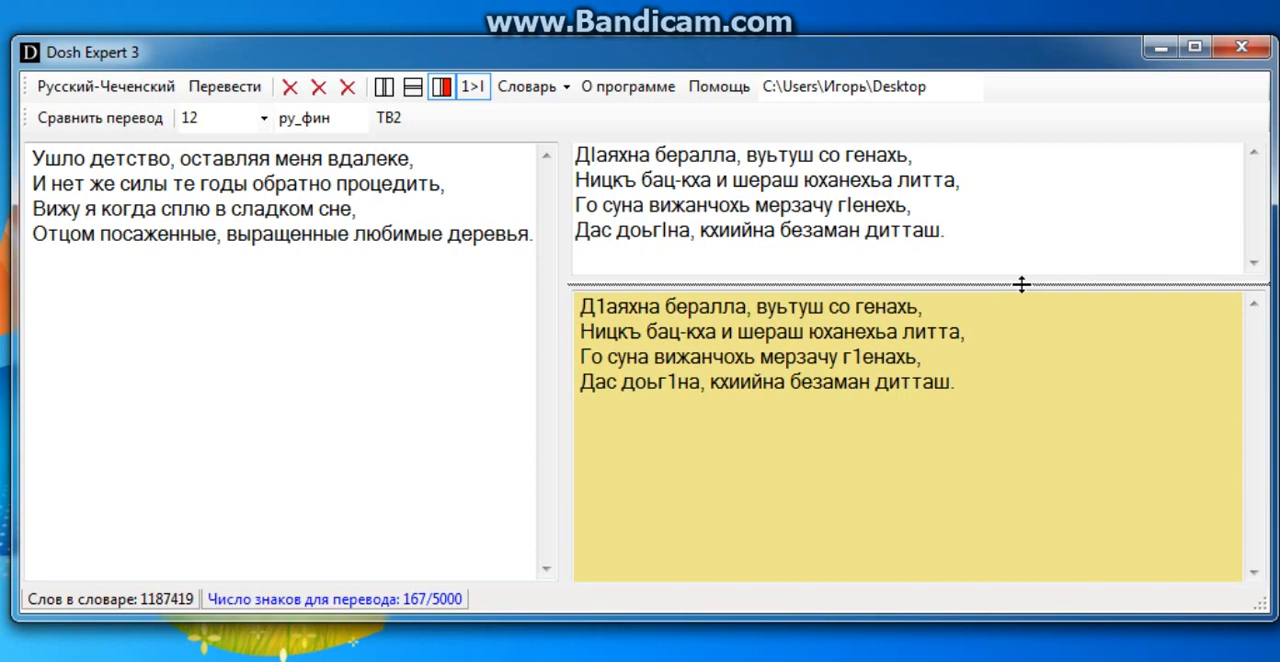
pyautogui.moveTo(1021, 285); pyautogui.dragTo(1021, 286)
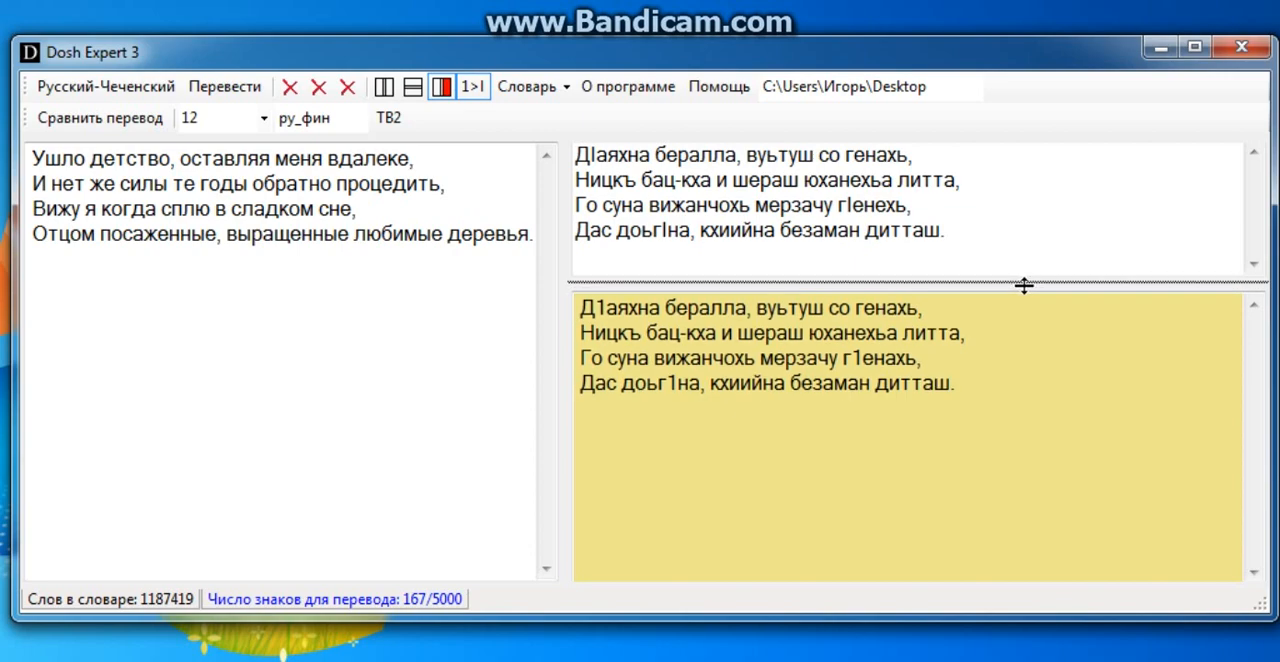
pyautogui.click(947, 230)
pyautogui.click(913, 205)
pyautogui.click(961, 180)
pyautogui.click(914, 155)
pyautogui.click(961, 180)
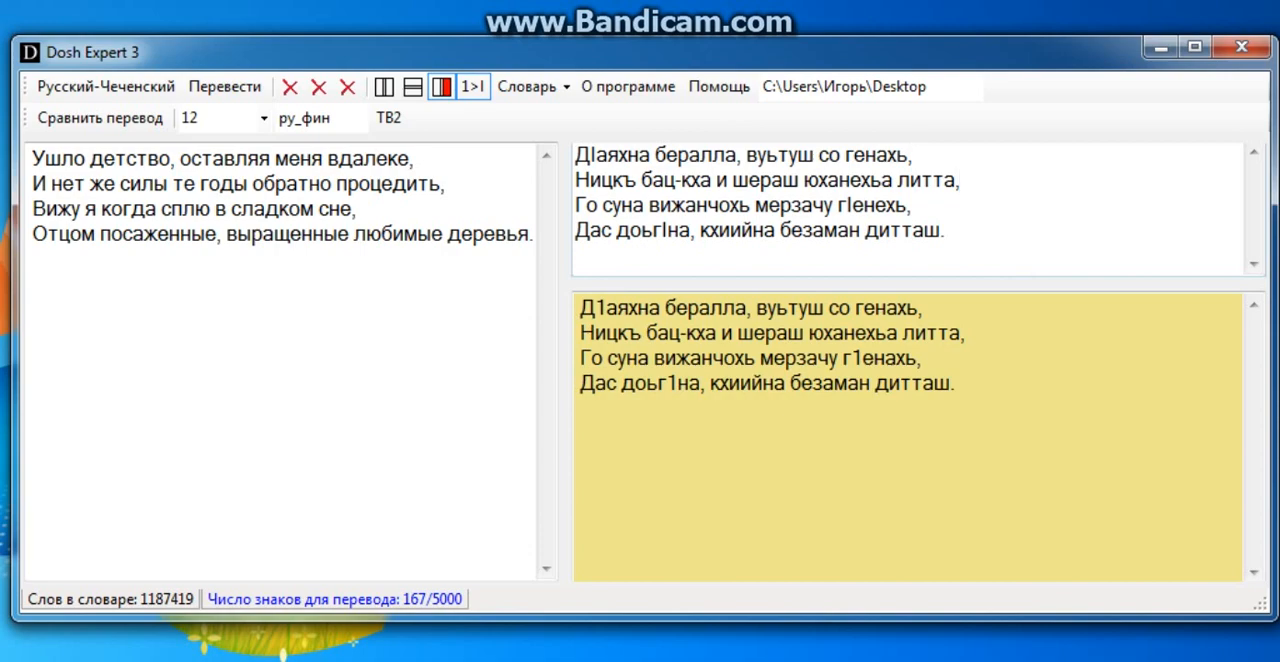